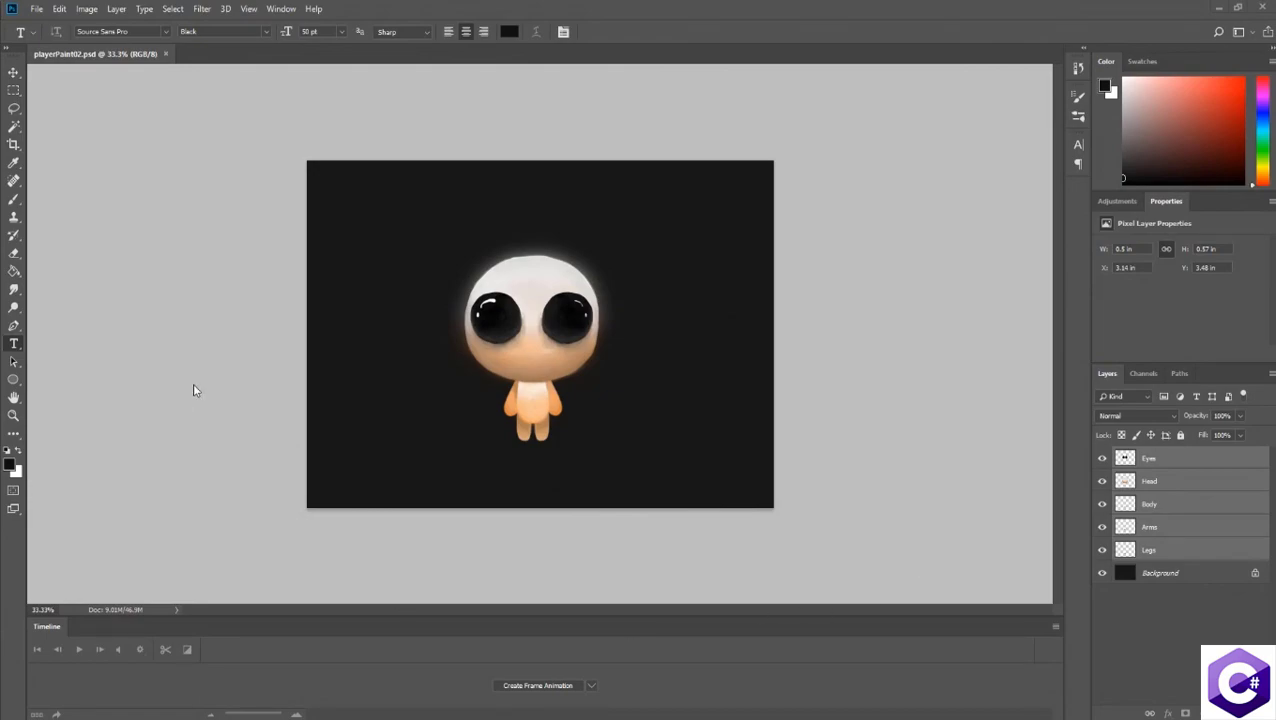
Step: Create a new blank document, 7 × 5 in at 300 pixels/inch
click(36, 9)
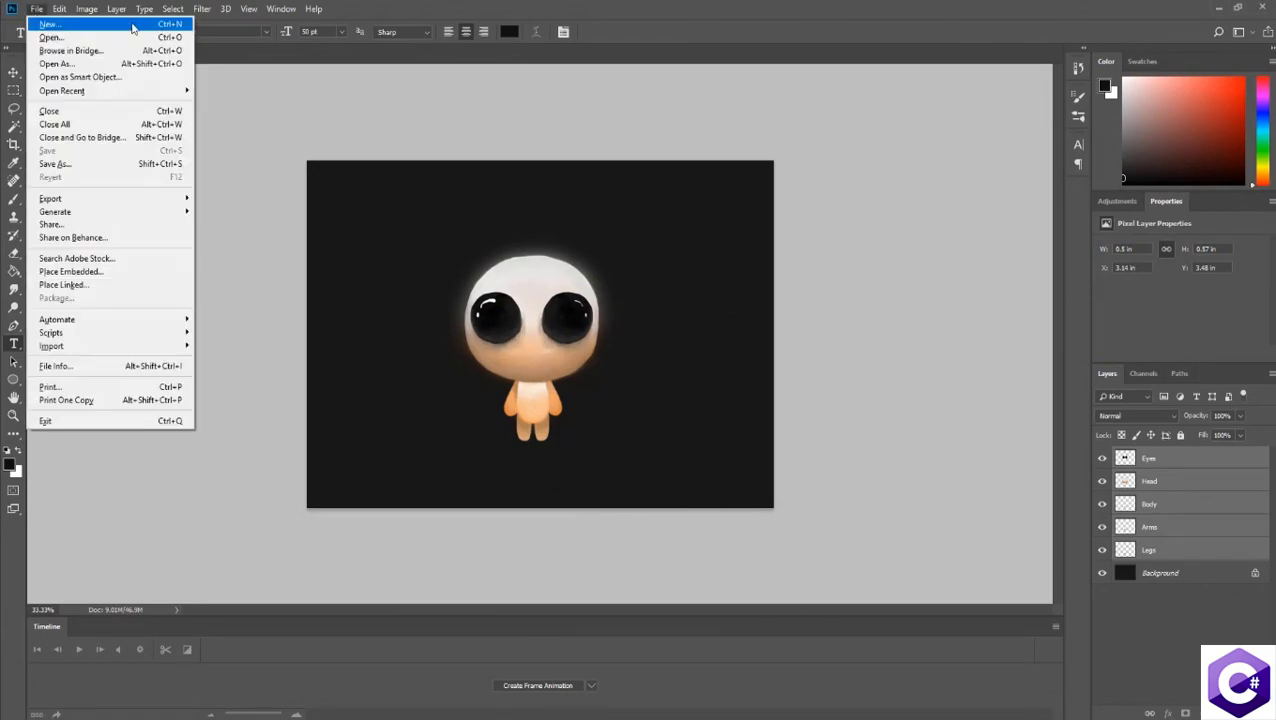
click(150, 24)
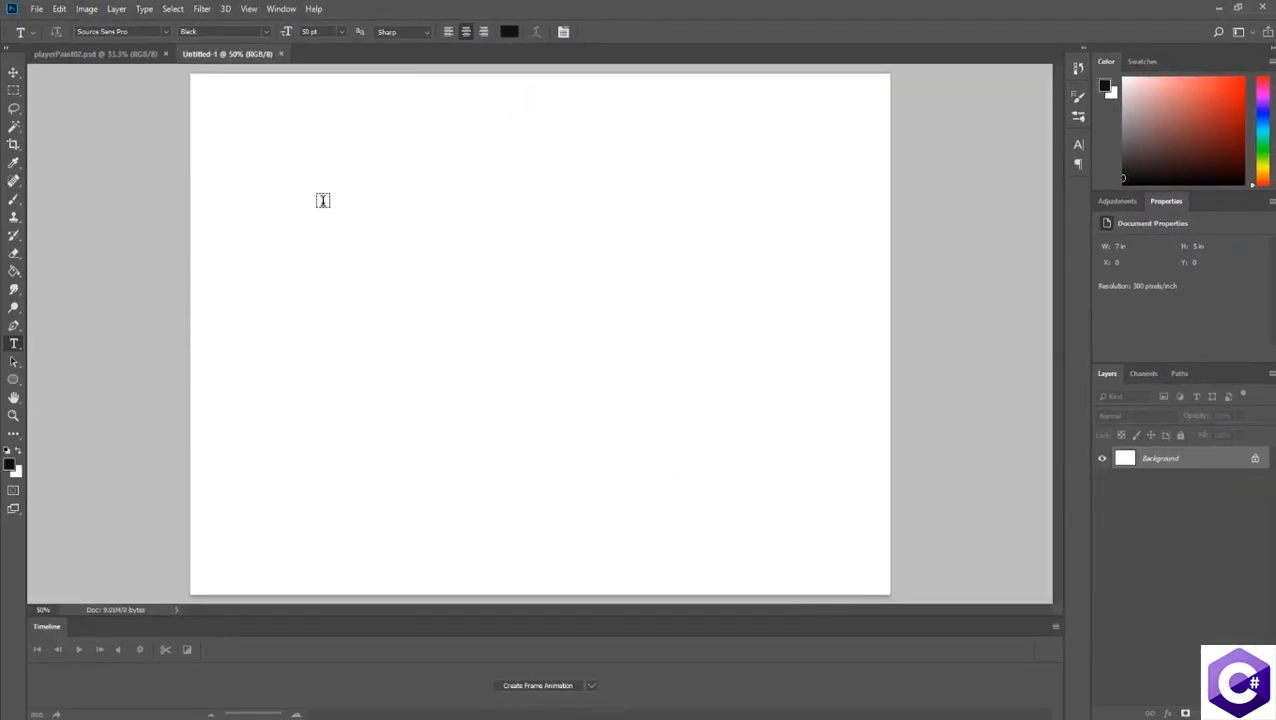
Step: Copy the Head layer's artwork from playerPaint02.psd and paste it into the new document
click(110, 54)
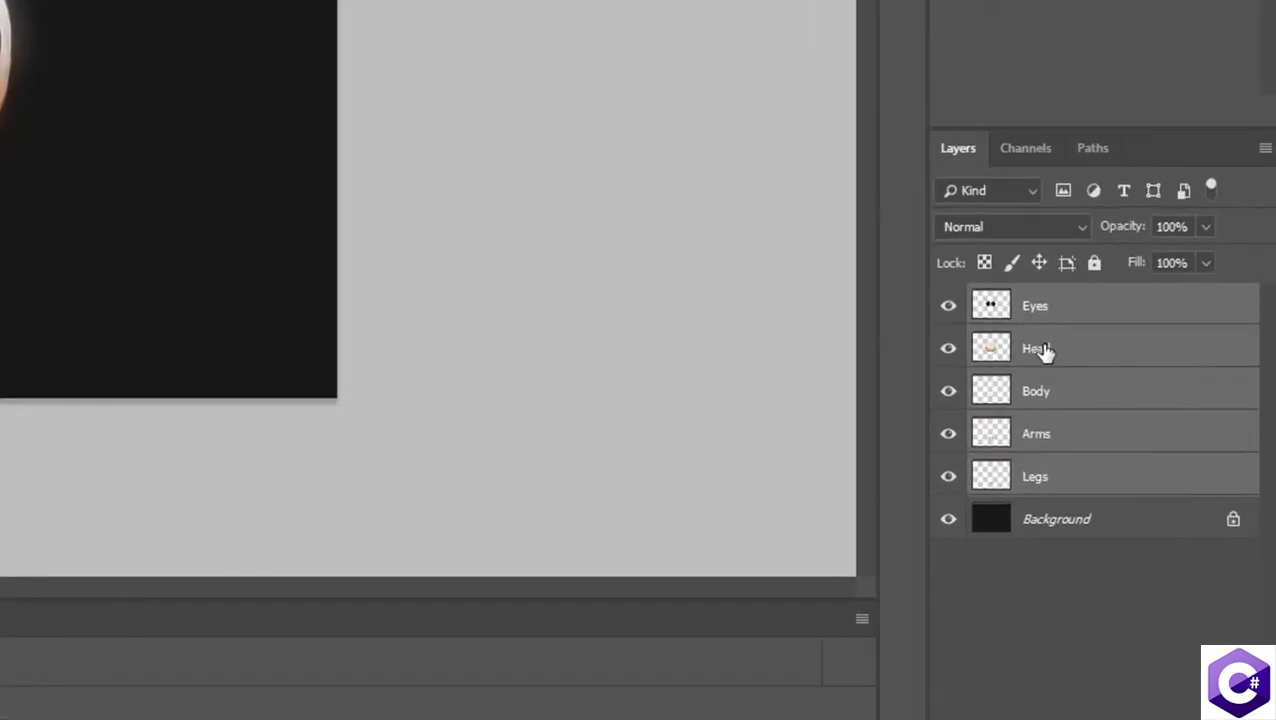
click(1165, 485)
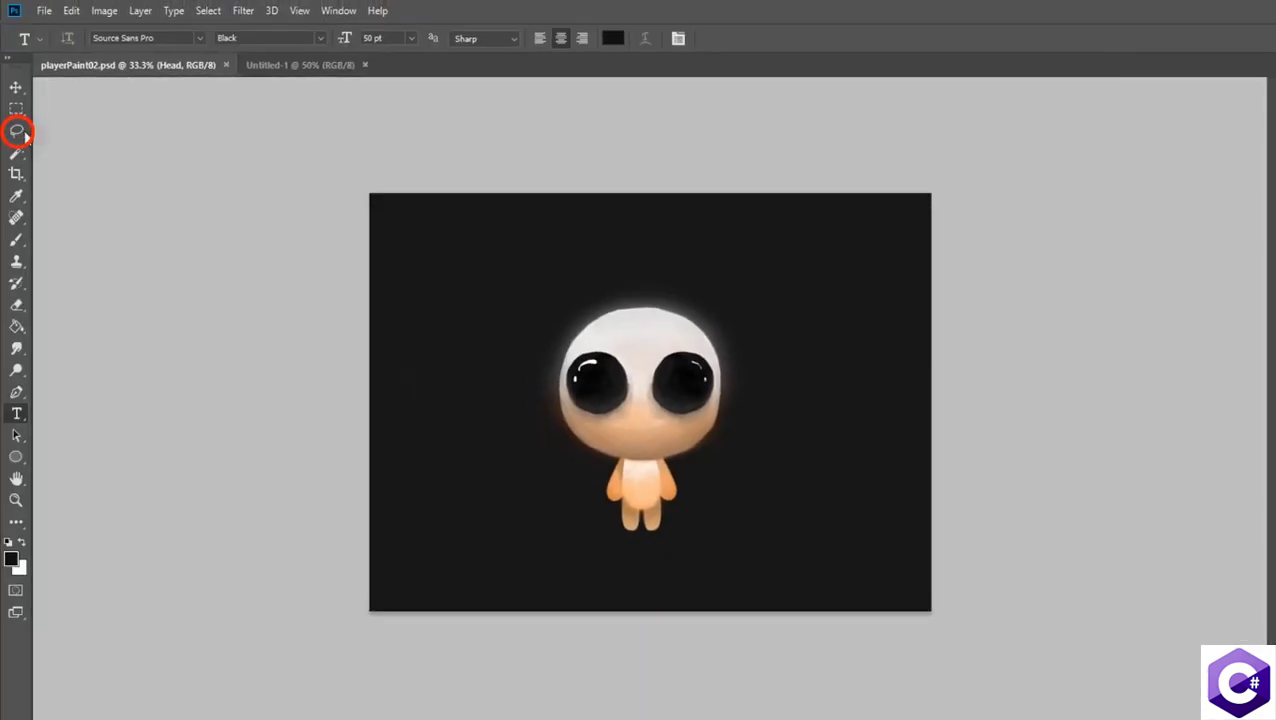
key(l)
mouse_move(488, 164)
mouse_down()
mouse_move(234, 367)
mouse_move(251, 667)
mouse_move(1216, 322)
mouse_move(283, 160)
mouse_up()
key(ctrl+c)
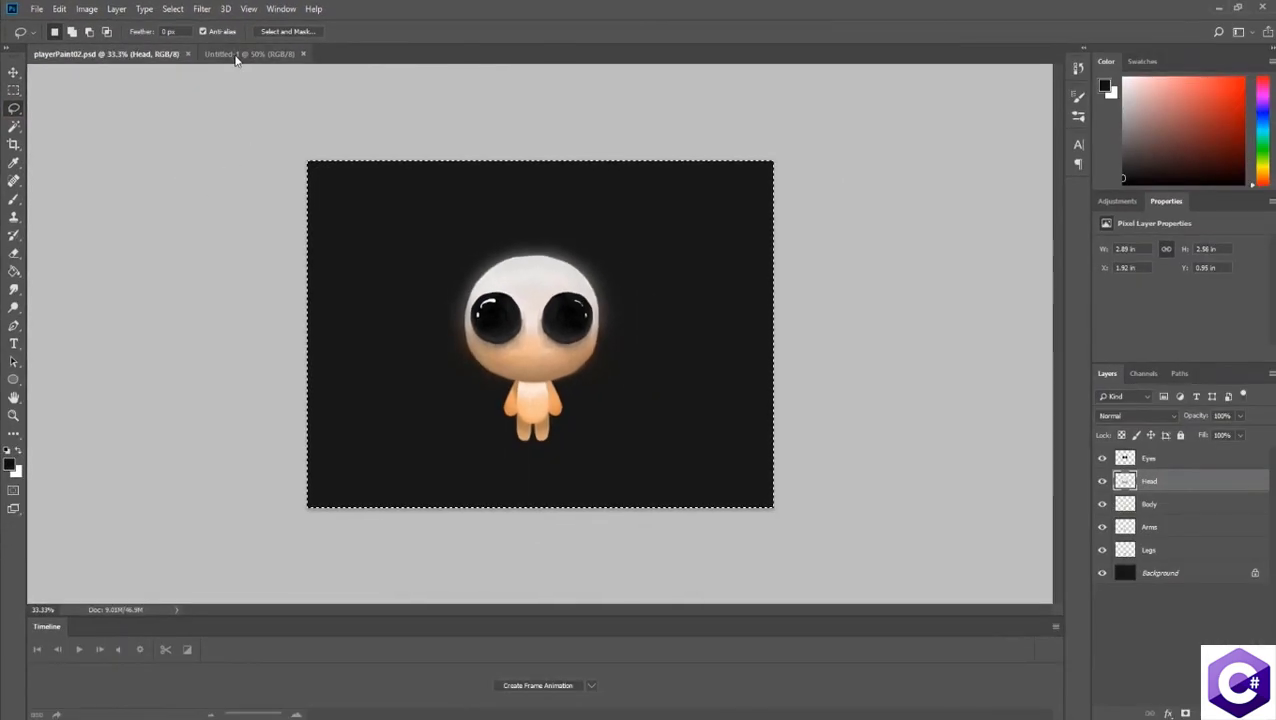
click(236, 55)
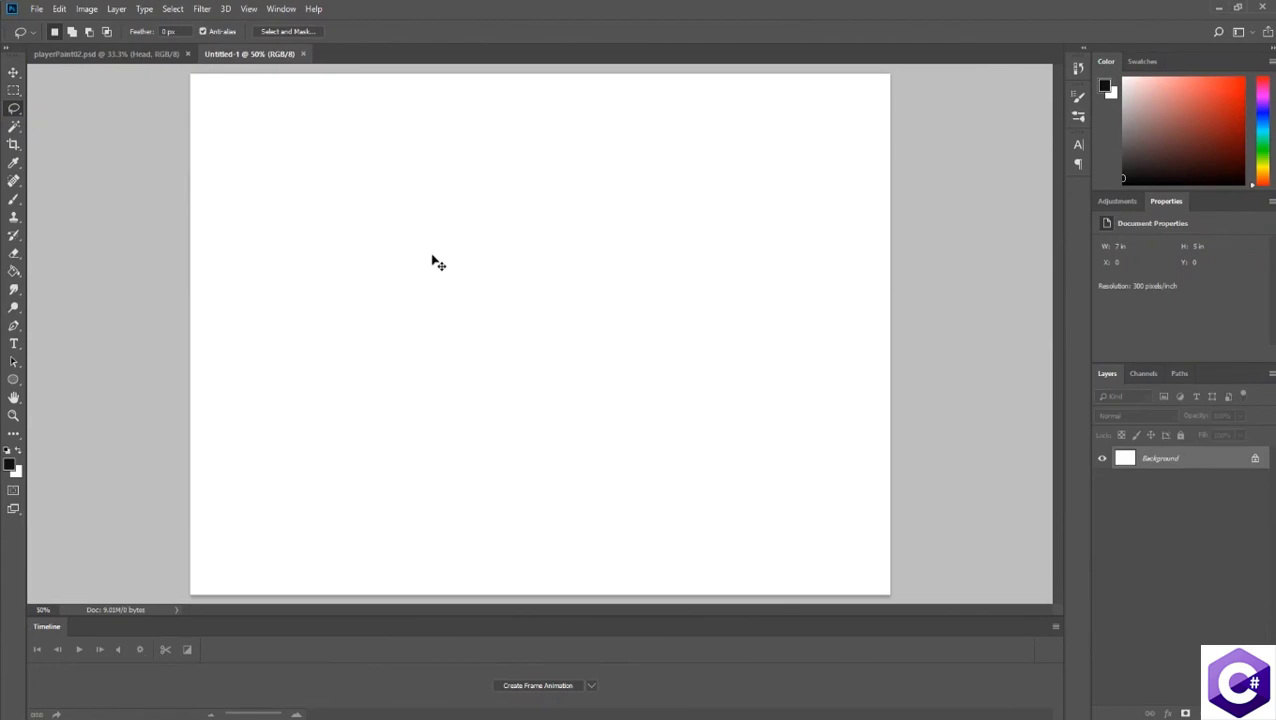
key(ctrl+v)
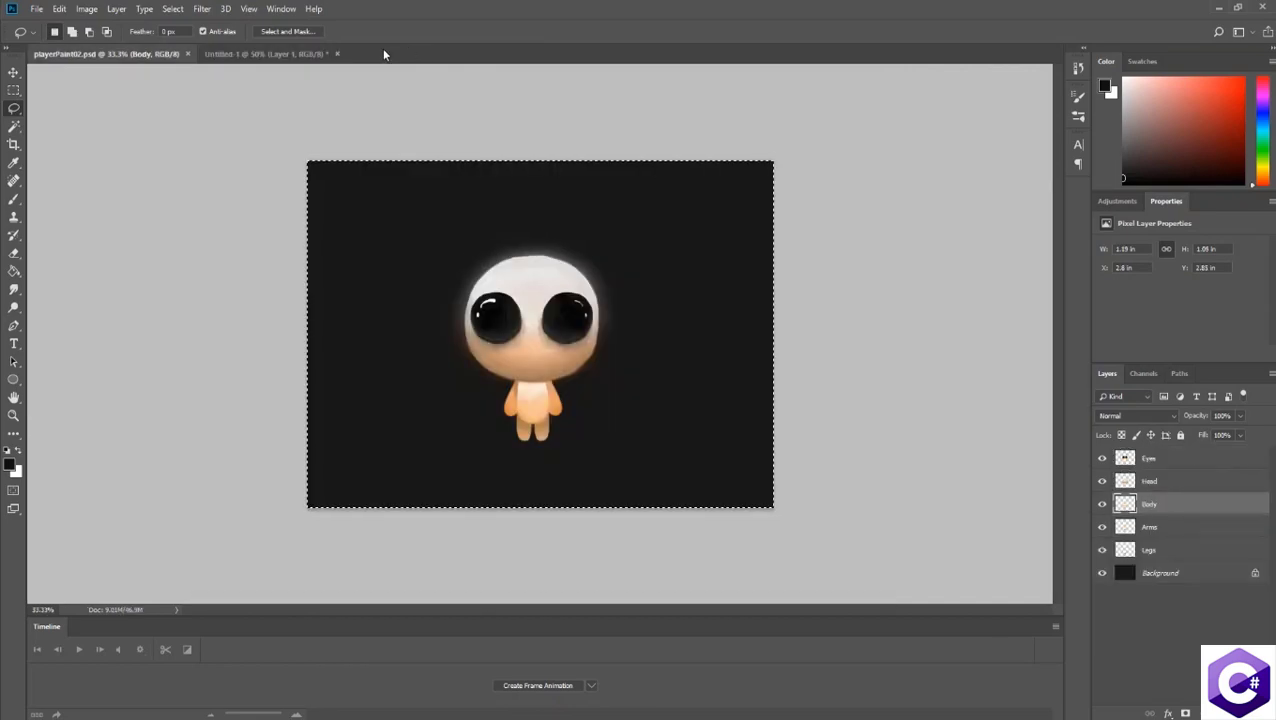
Step: Paste the copied Body artwork into the new document and move it to just below the head
click(296, 54)
key(ctrl+v)
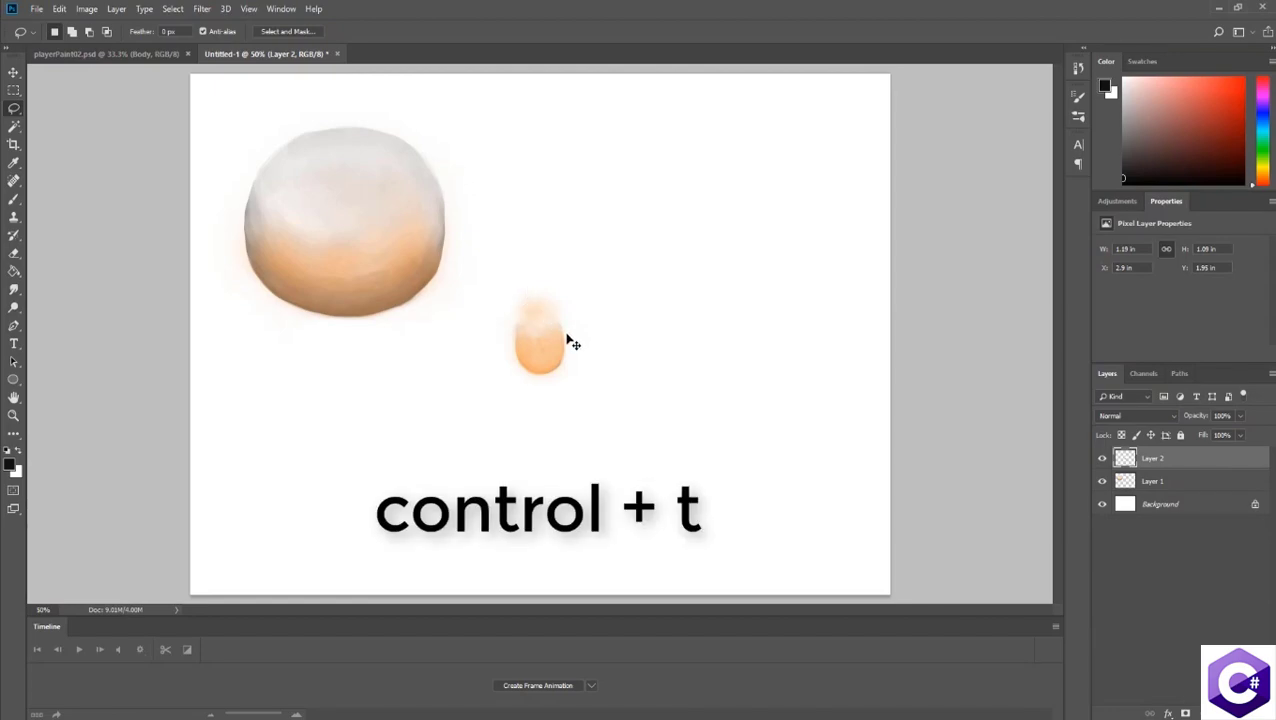
key(ctrl+t)
drag(564, 344, 373, 394)
key(Return)
key(l)
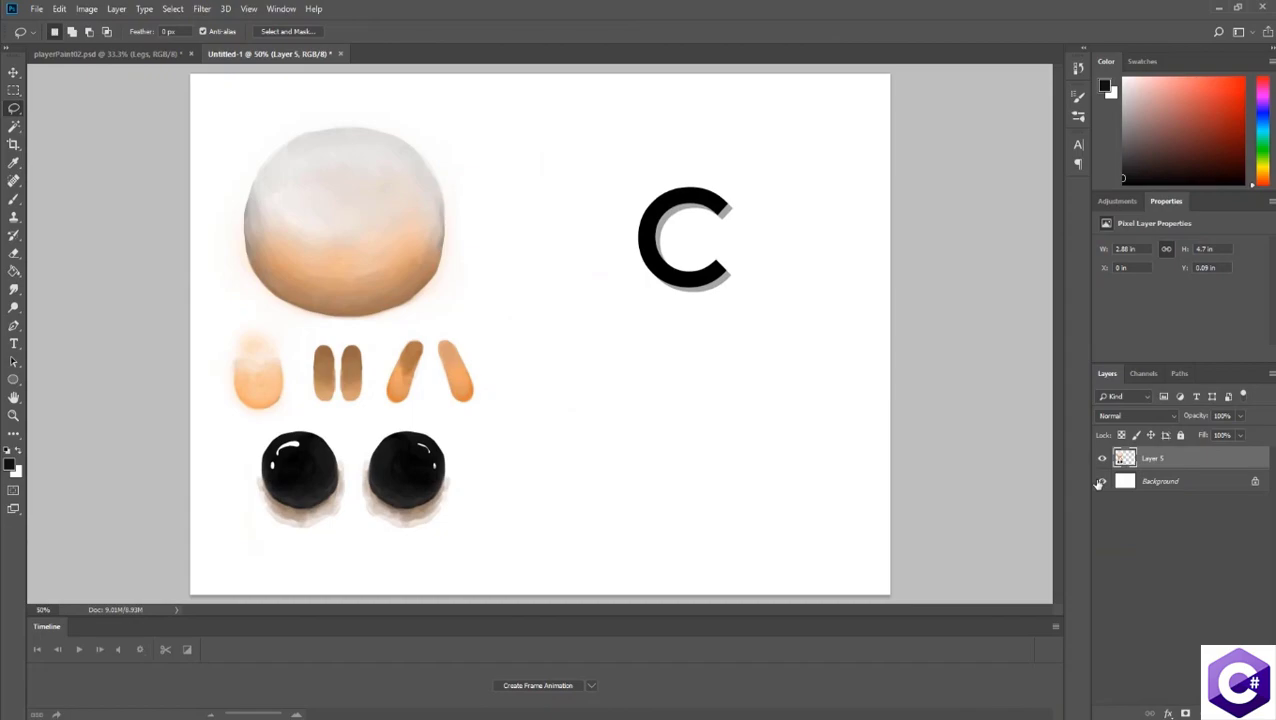
Step: Crop the canvas closely around the separated character parts and hide the Background layer
key(c)
drag(886, 591, 688, 566)
drag(393, 336, 403, 334)
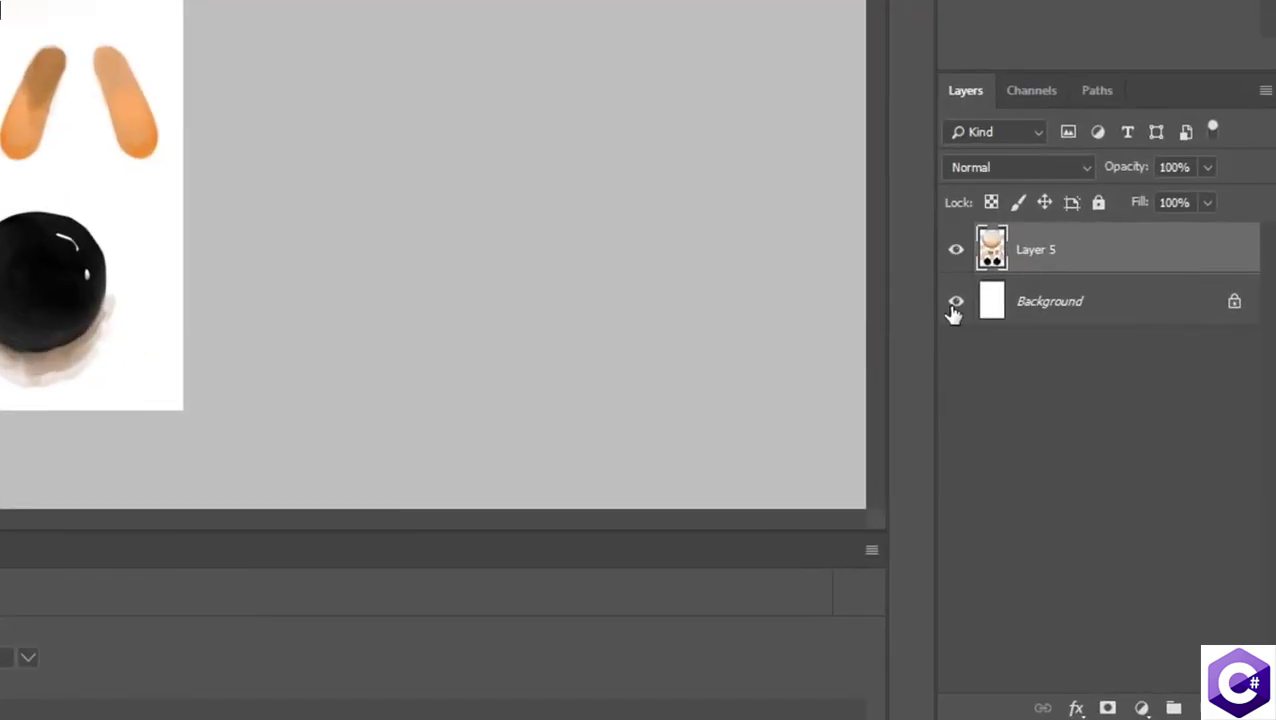
click(966, 314)
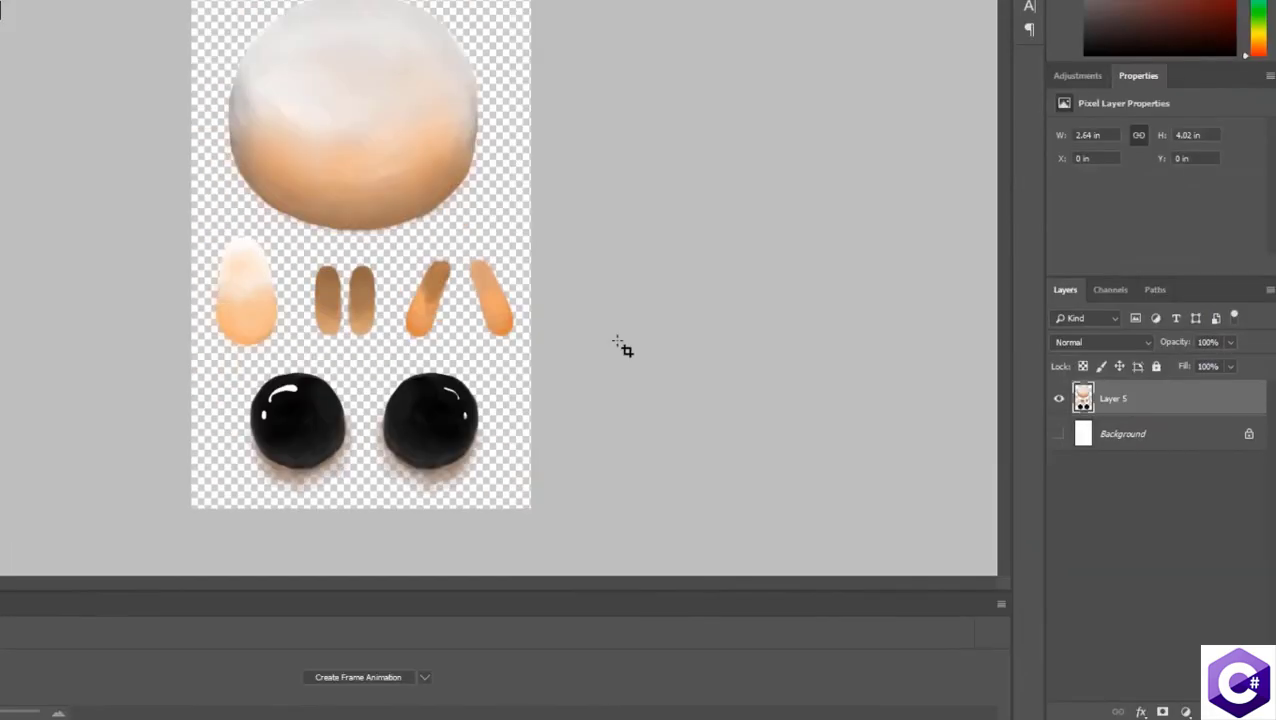
click(36, 8)
mouse_move(110, 198)
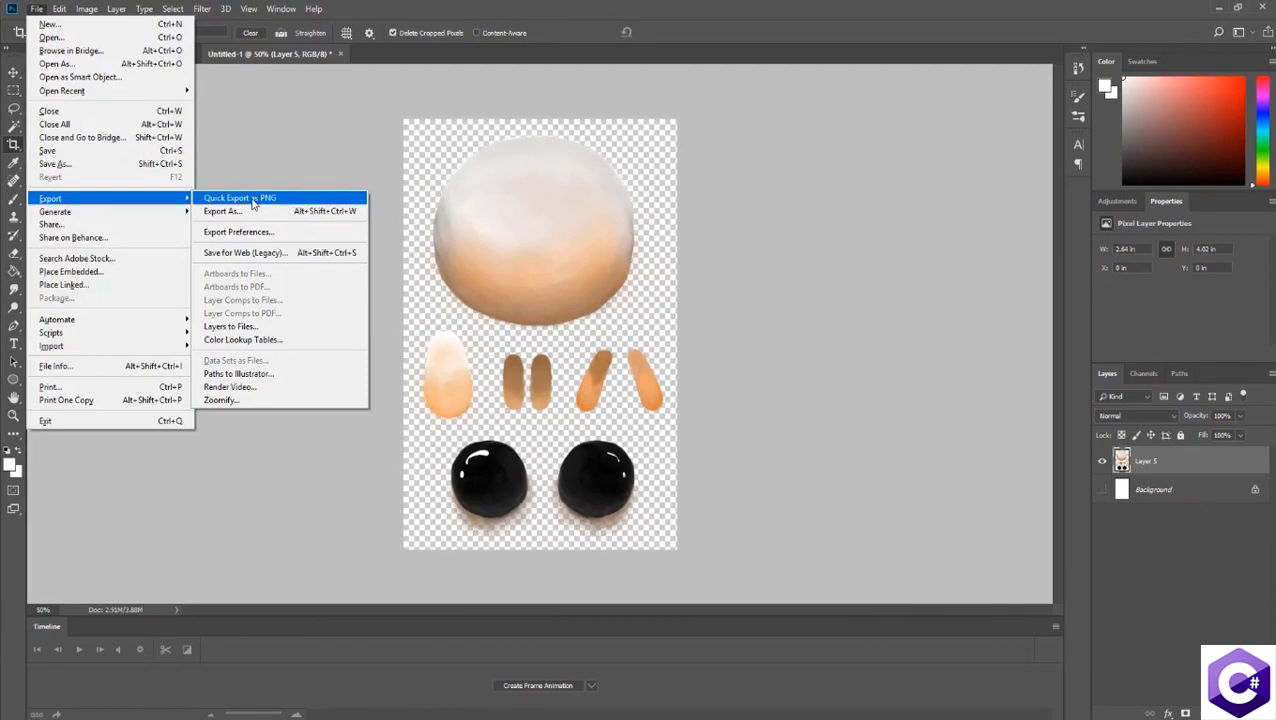
Step: In Unity's new project setup, name the project Top down shooter and choose its template
text(Top down shooter)
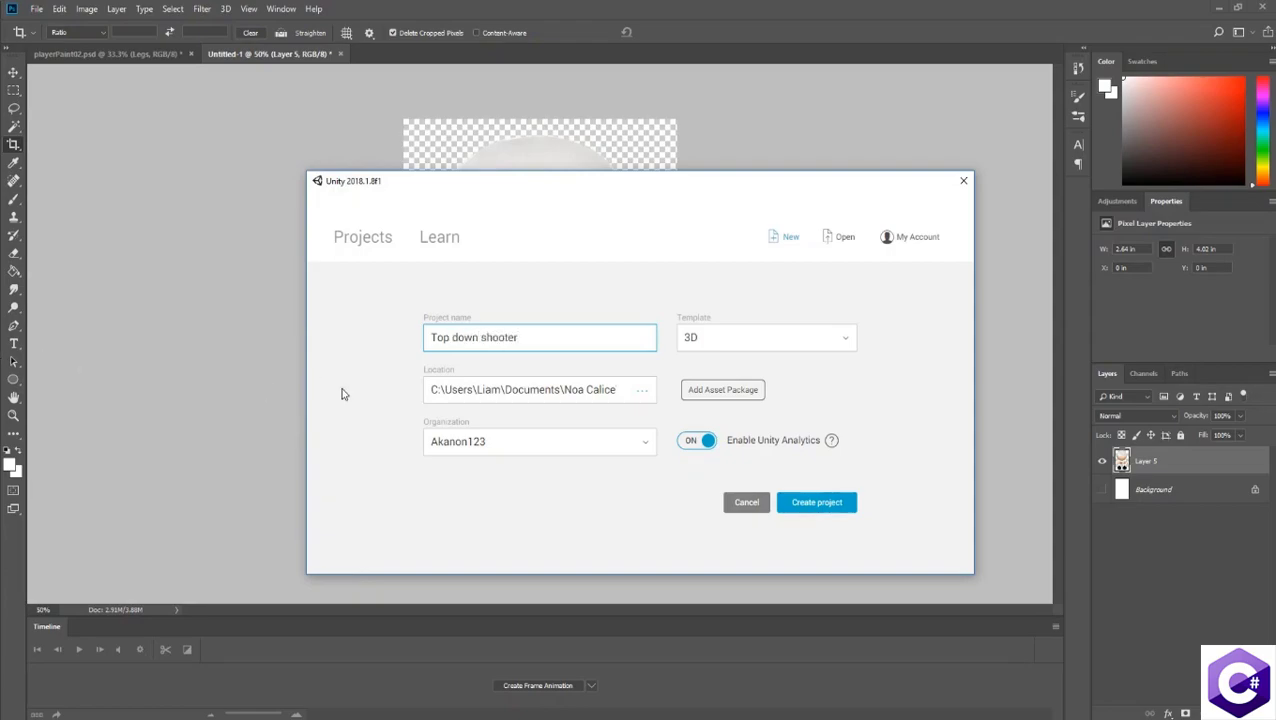
click(724, 339)
click(726, 364)
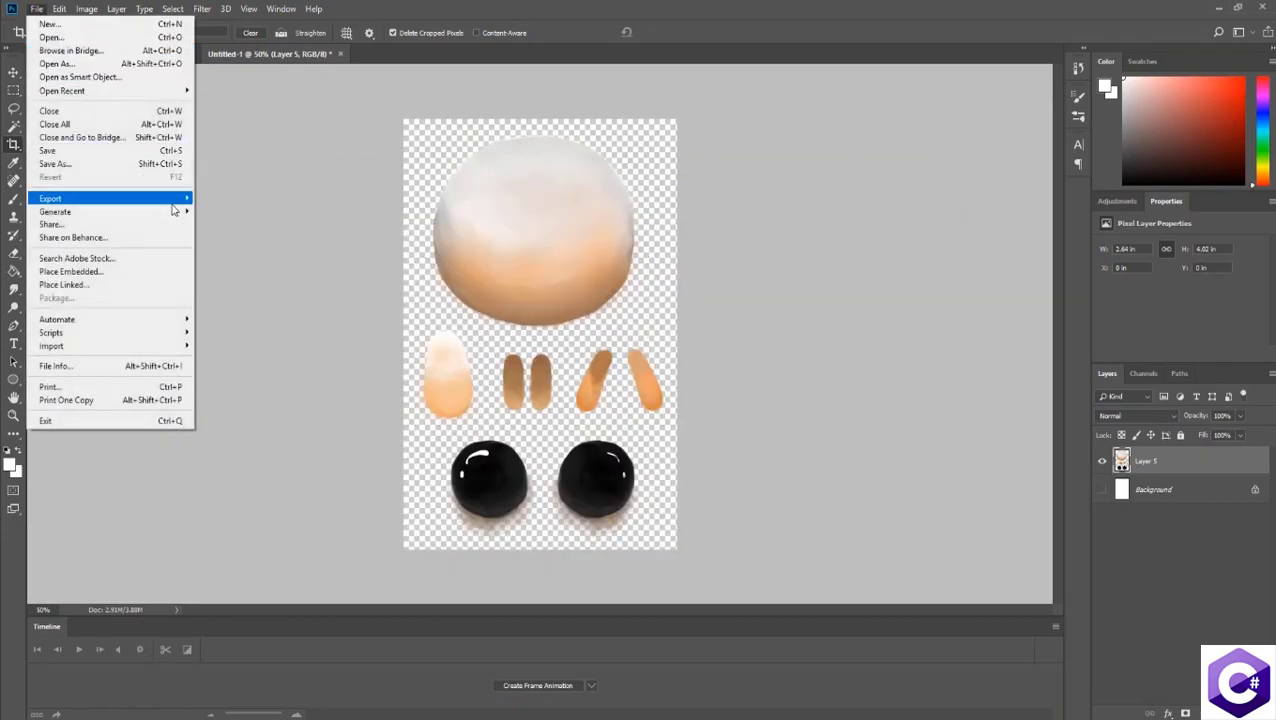
Step: In Photoshop, quick-export the character parts as a PNG named player into the UDEMYGameTutorial project's Assets > Sprites folder
mouse_move(100, 199)
click(268, 199)
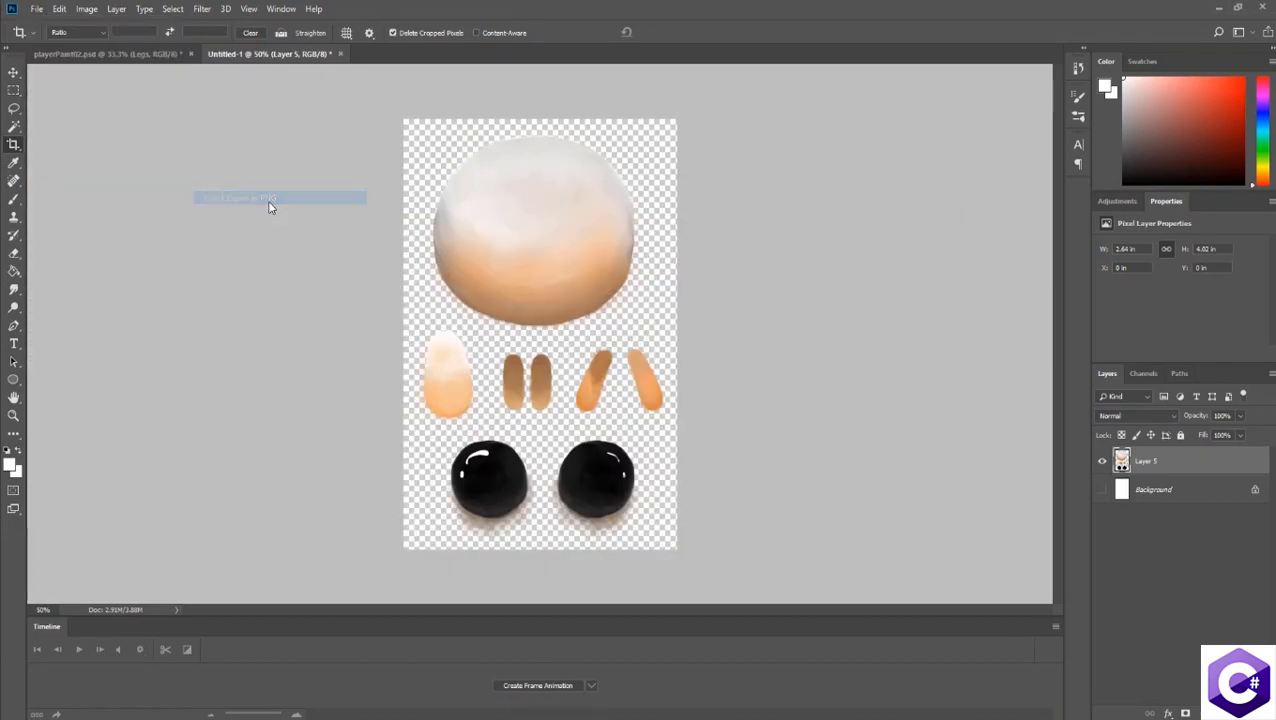
text(player)
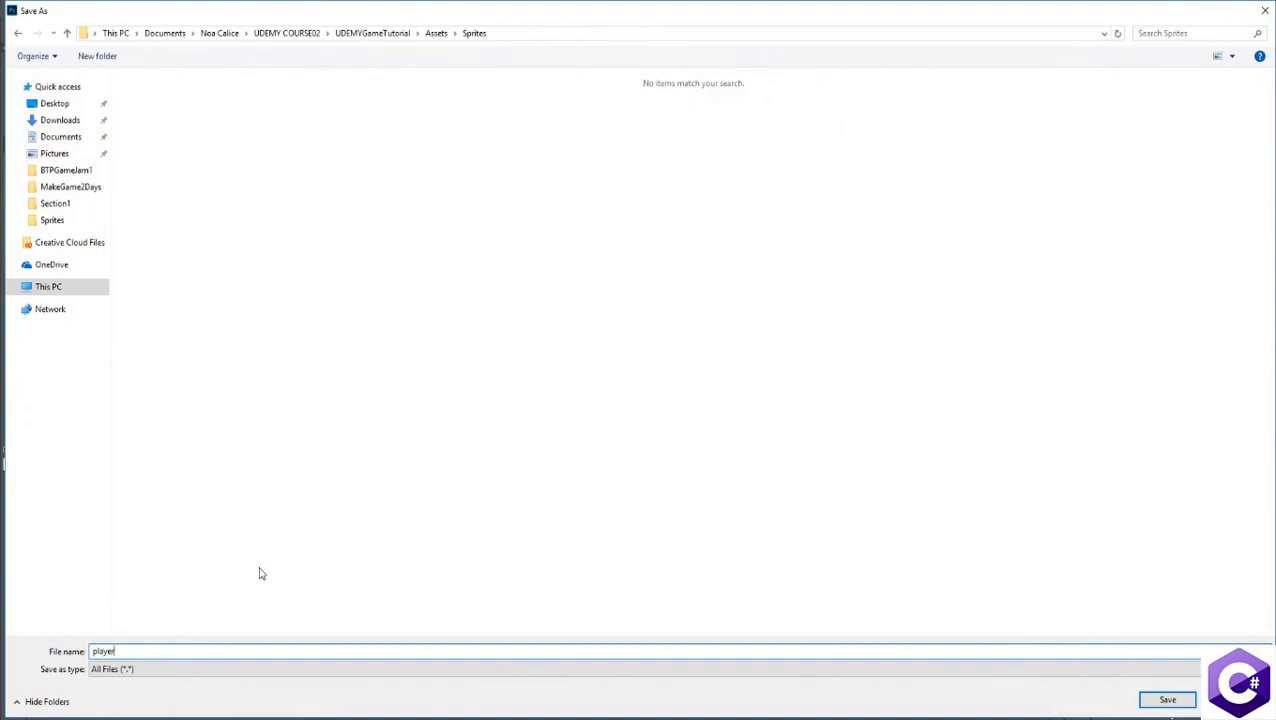
key(Return)
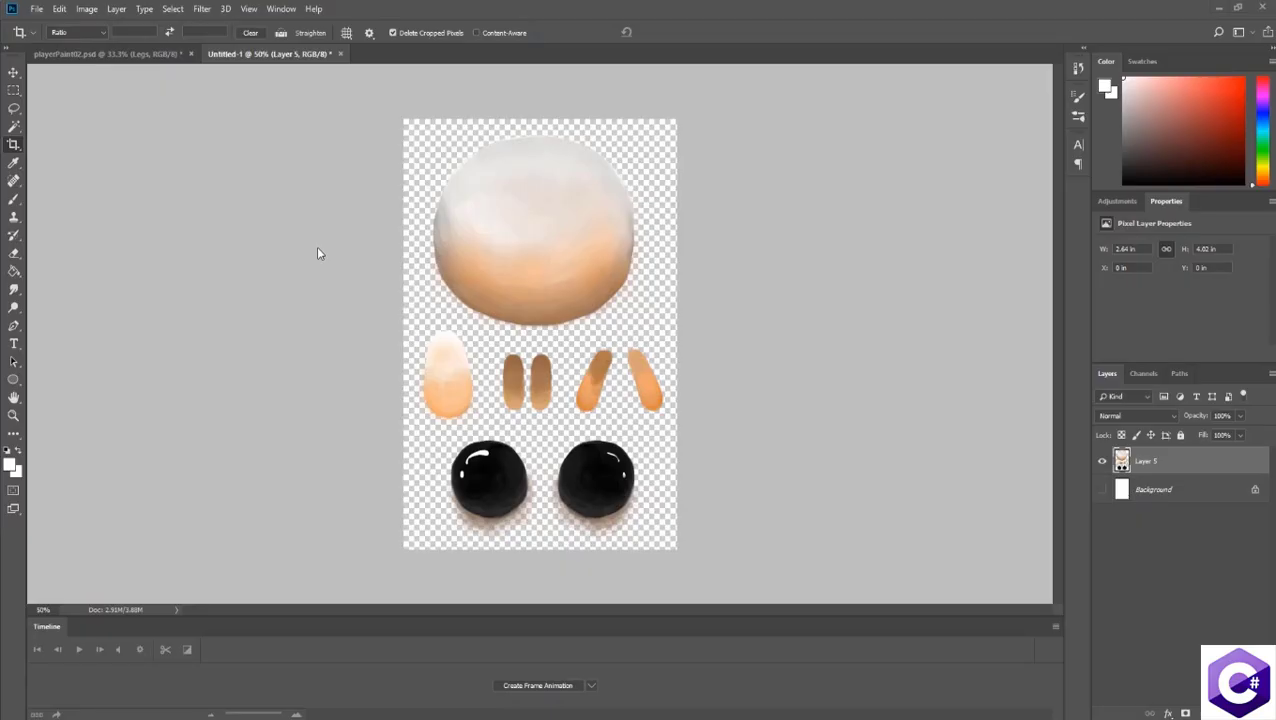
Step: Save the layered document under the name player in the project's Sprites folder
click(36, 8)
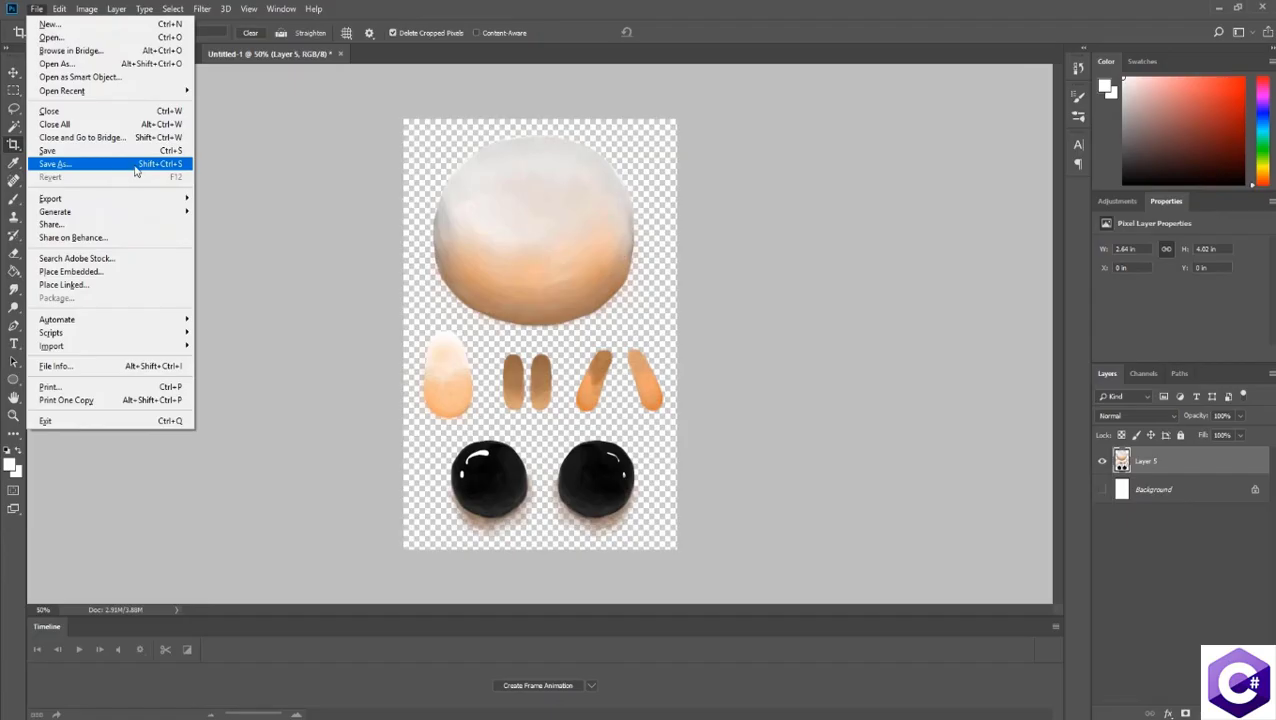
click(135, 165)
text(play)
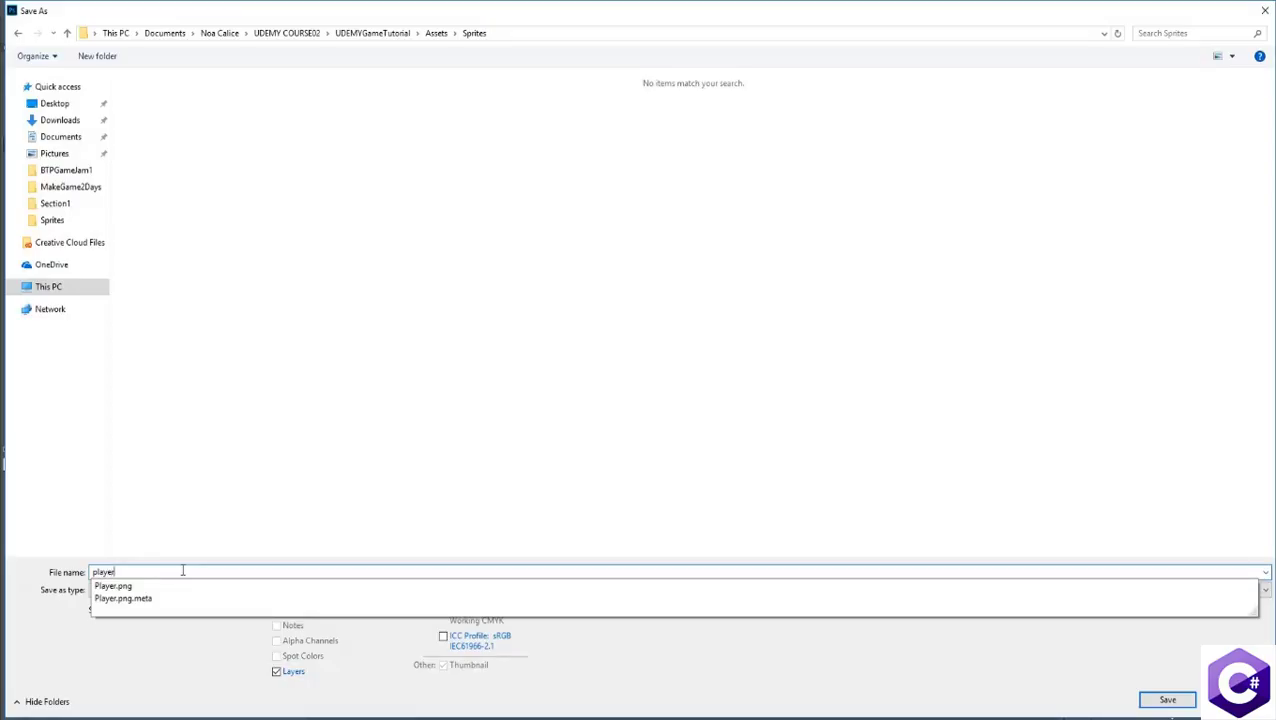
text(er)
key(Return)
Step: Paint a black smile between the two crosses on the head and save the document
drag(524, 221, 559, 220)
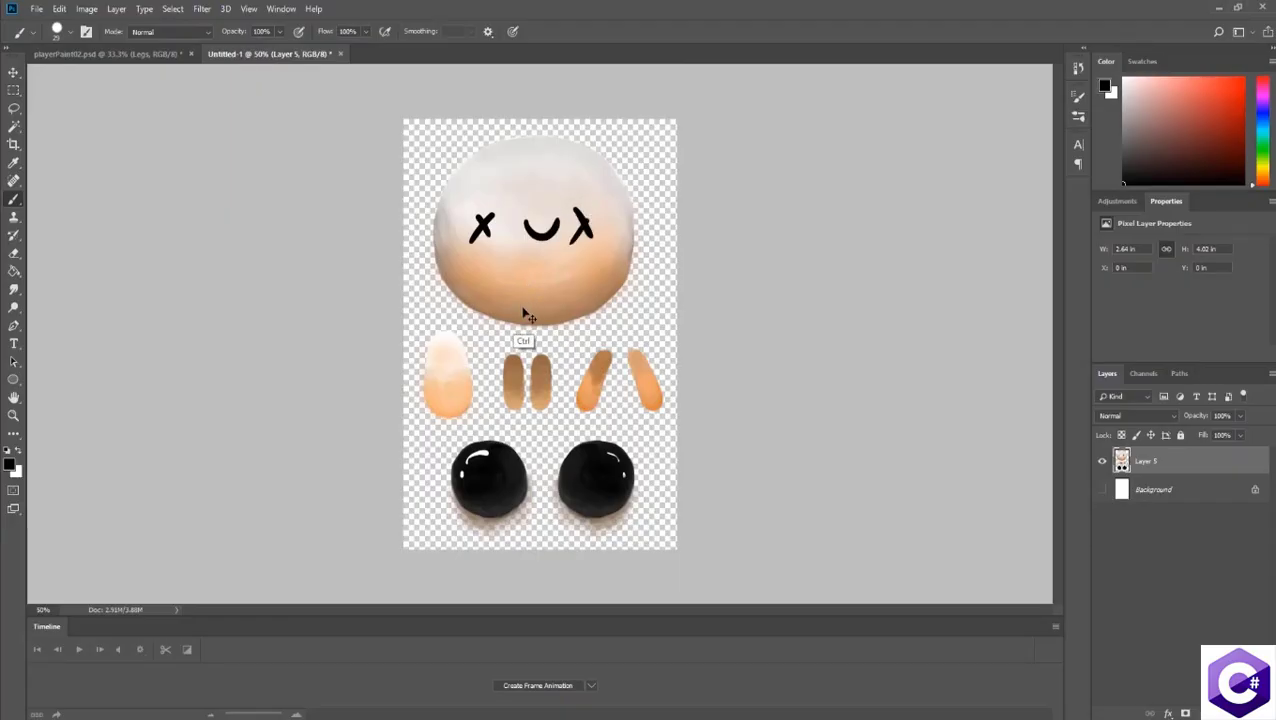
key(ctrl+s)
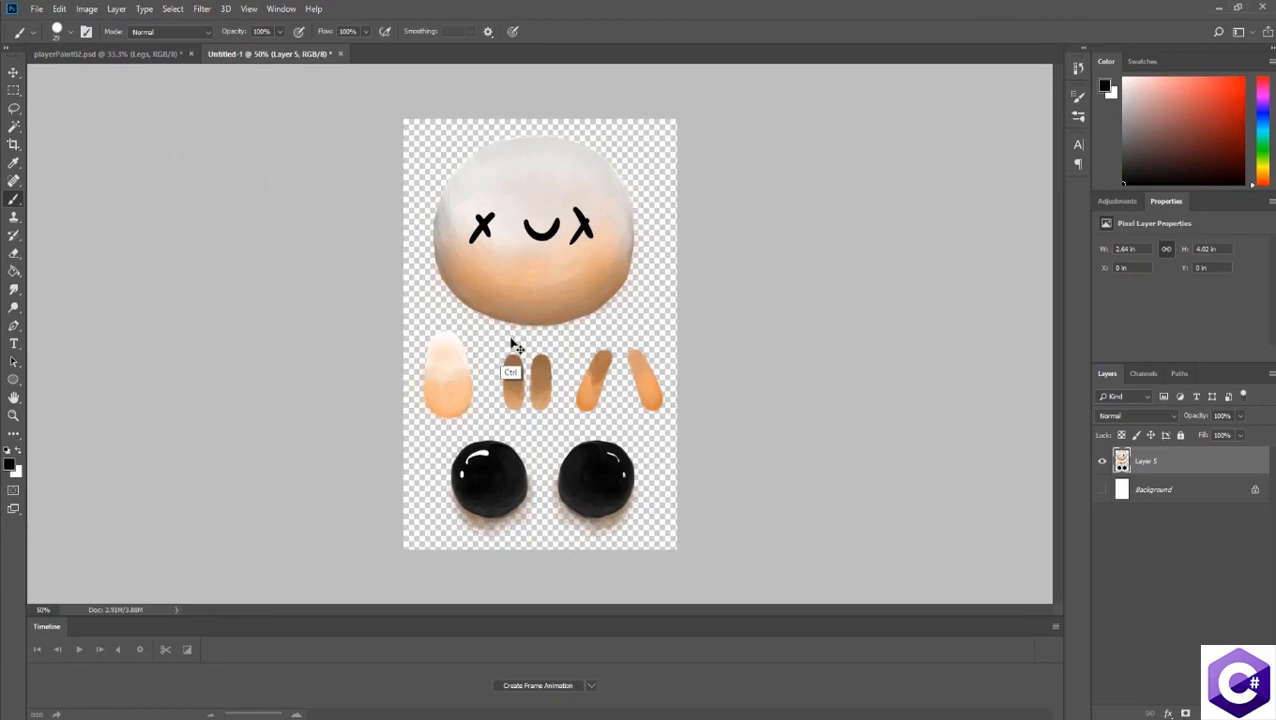
Step: Undo the brush strokes of the face painted on the head
key(ctrl+alt+z)
key(ctrl+alt+z)
key(ctrl+alt+z)
key(ctrl+alt+z)
key(ctrl+alt+z)
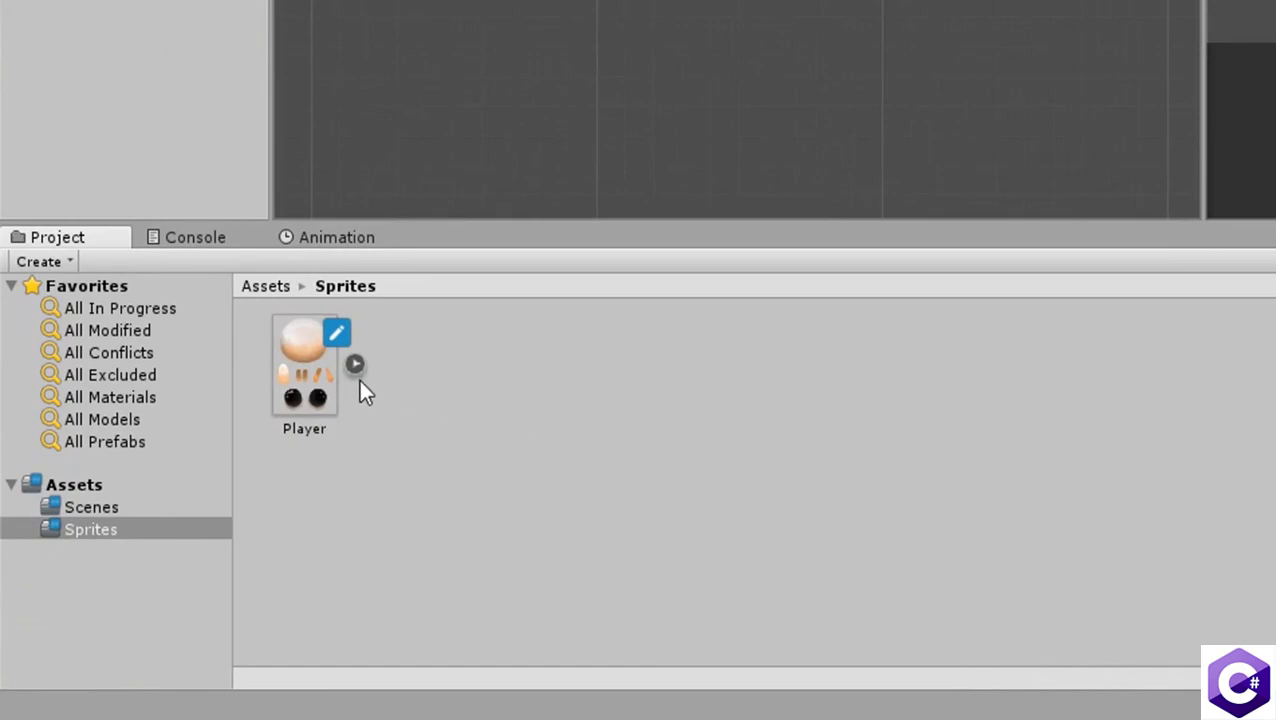
Step: In Unity, select the Player sprite in the Sprites folder and check its Texture Type options
click(310, 372)
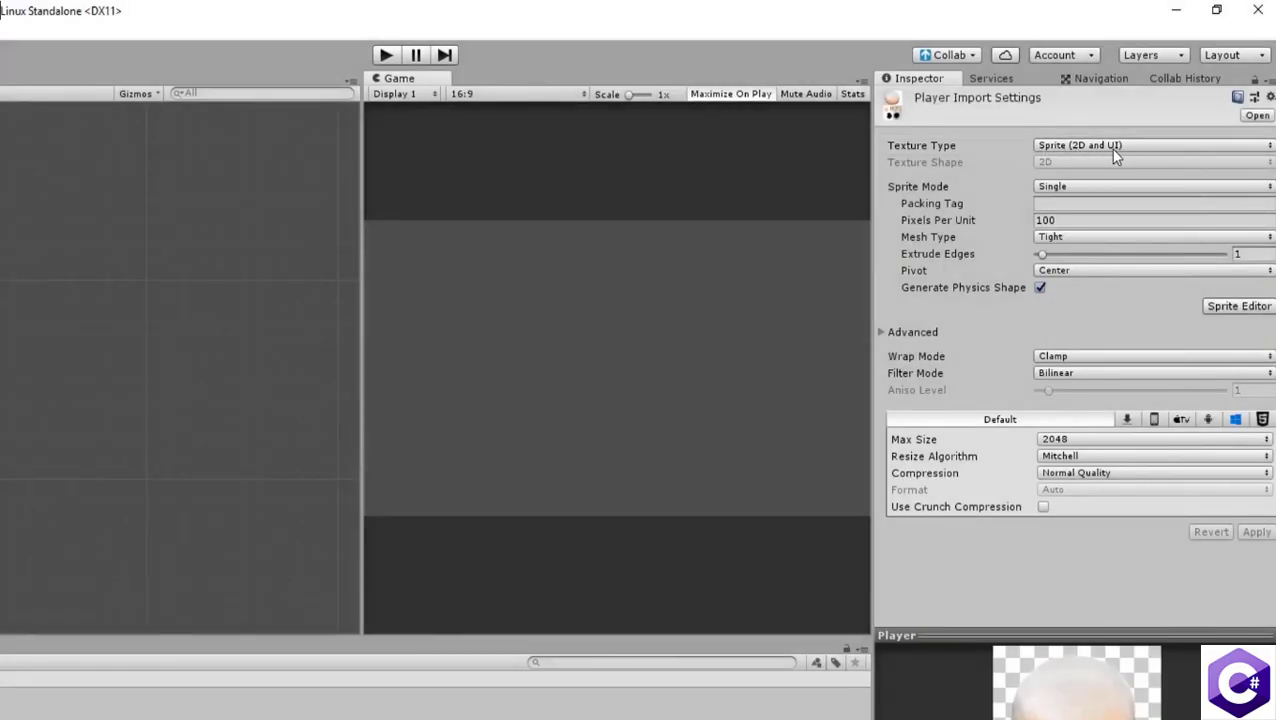
click(1114, 148)
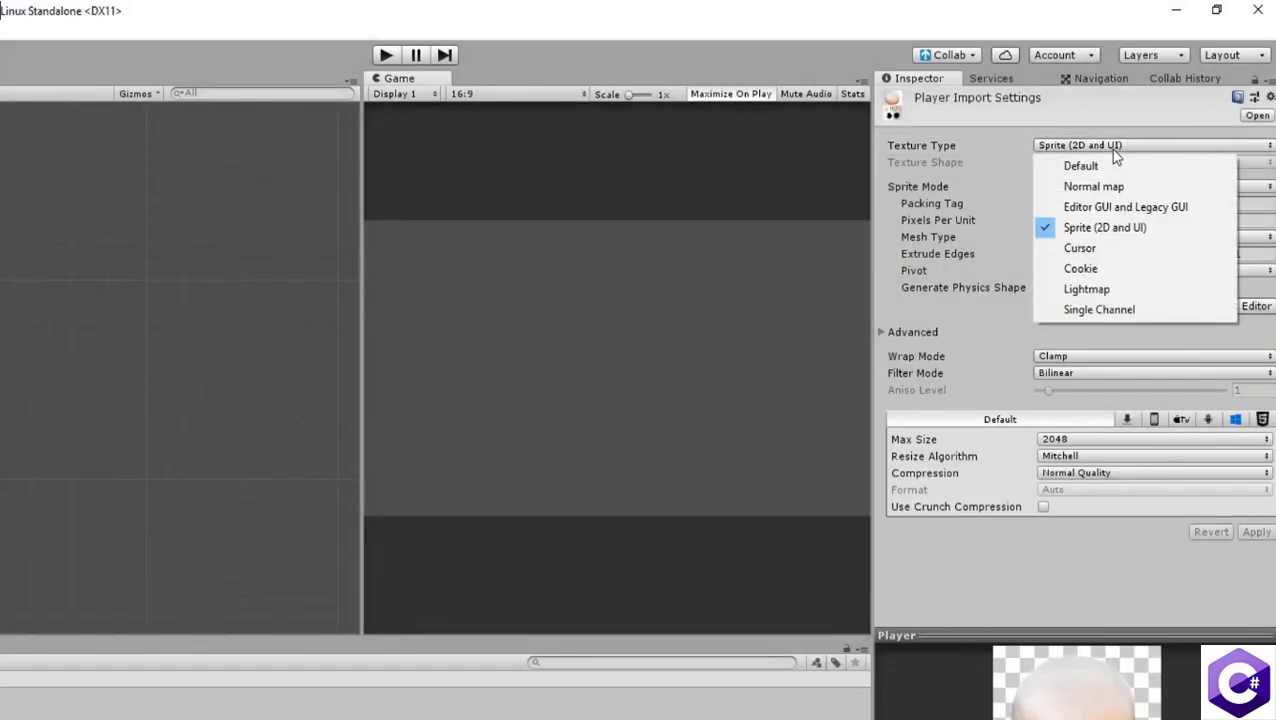
click(1117, 146)
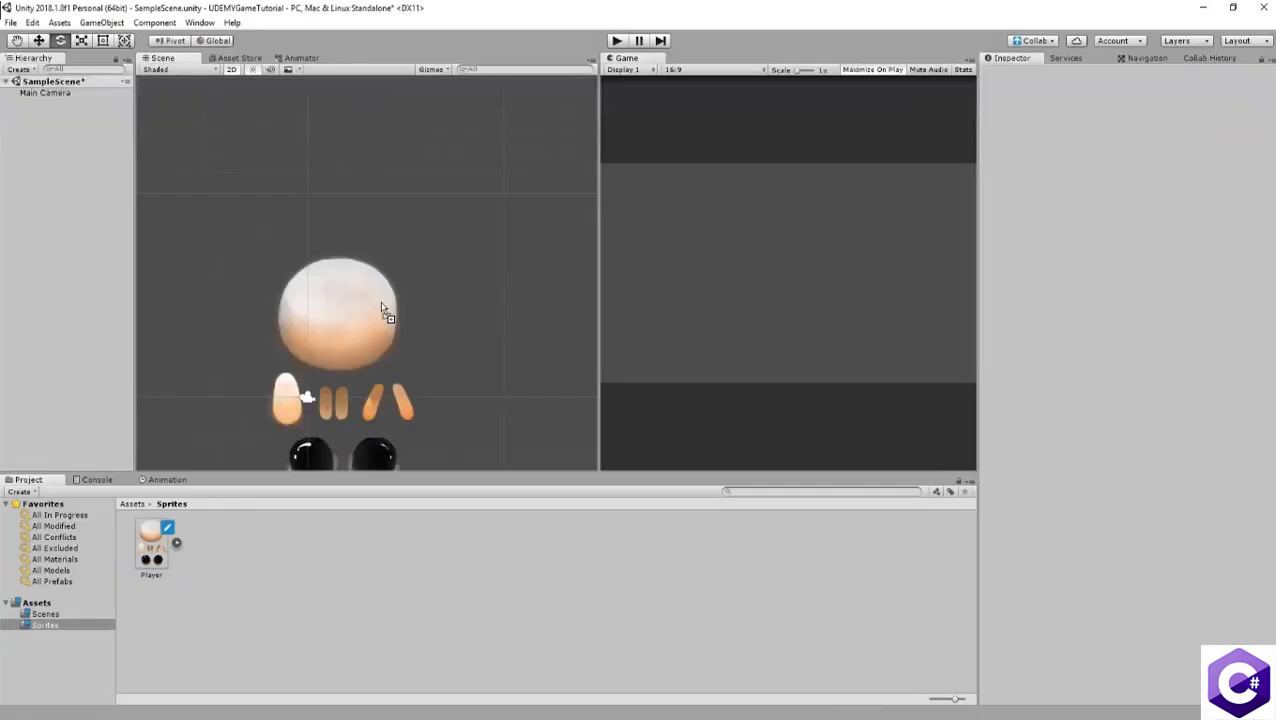
Step: Try placing the whole Player sprite sheet in the scene
scroll(370, 270, up, 3)
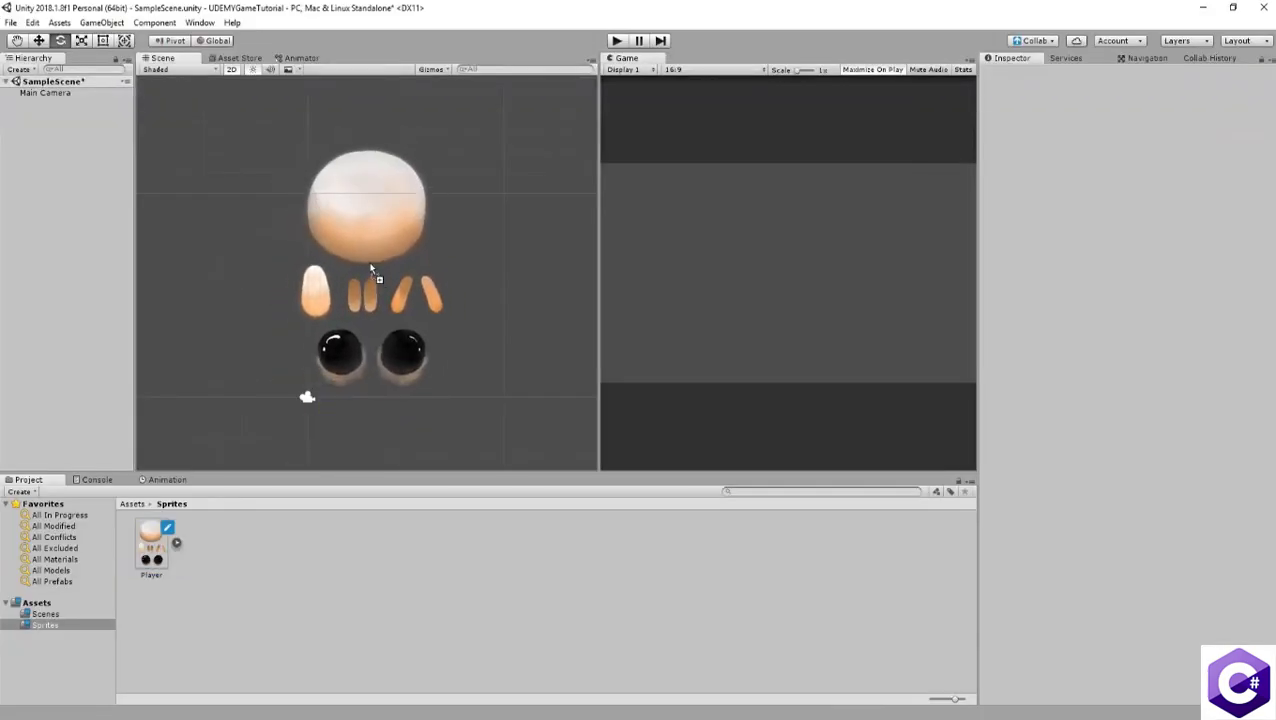
click(358, 331)
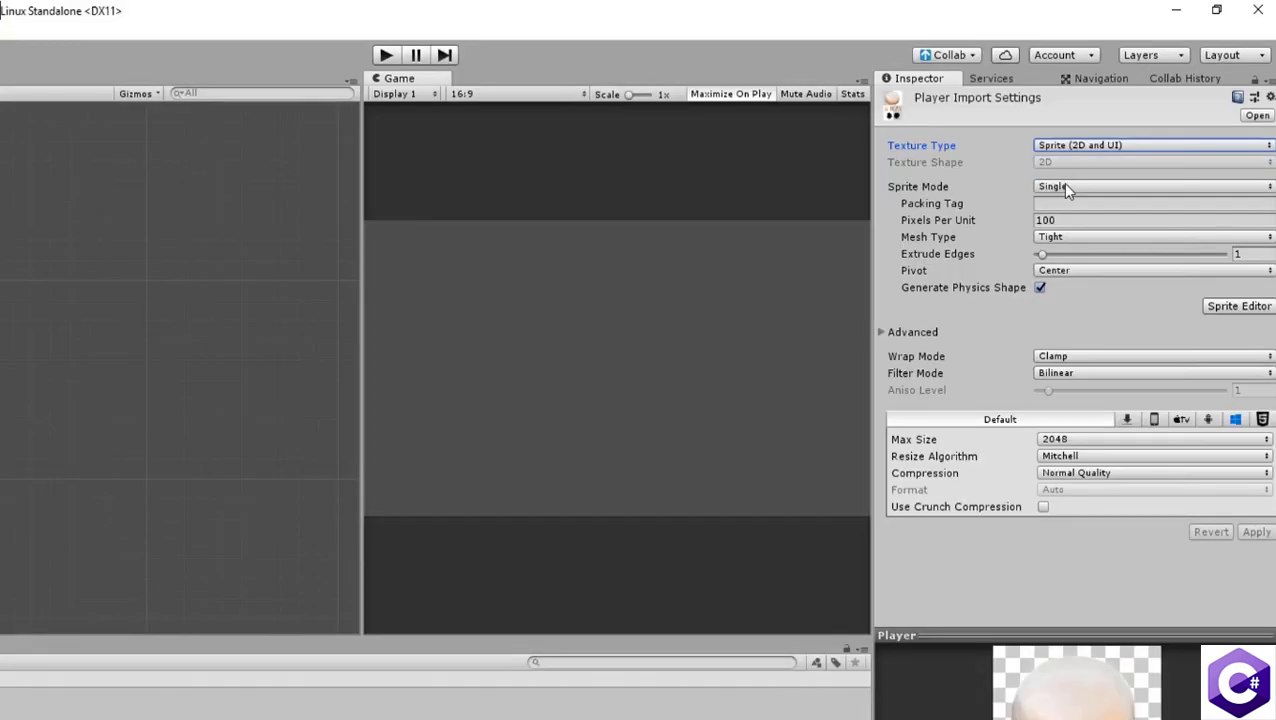
Step: Set the Player texture's Sprite Mode to Multiple and apply the import settings
click(1118, 135)
click(1088, 228)
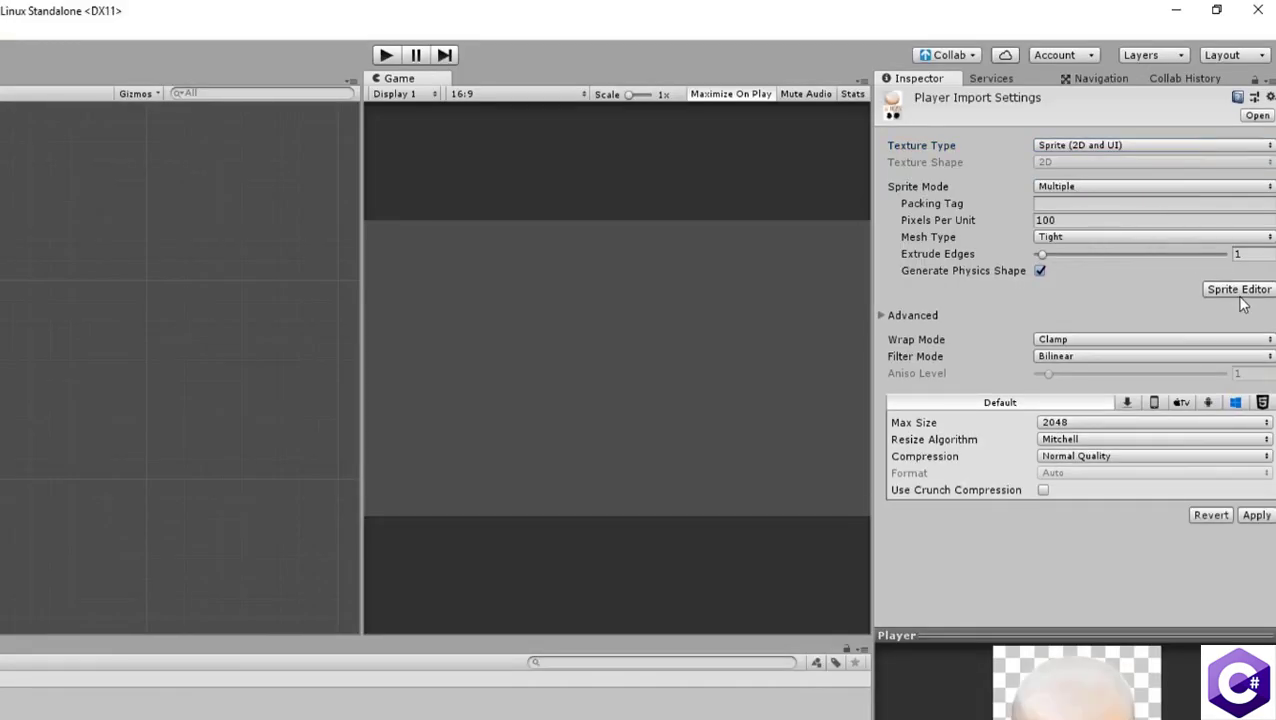
click(1254, 516)
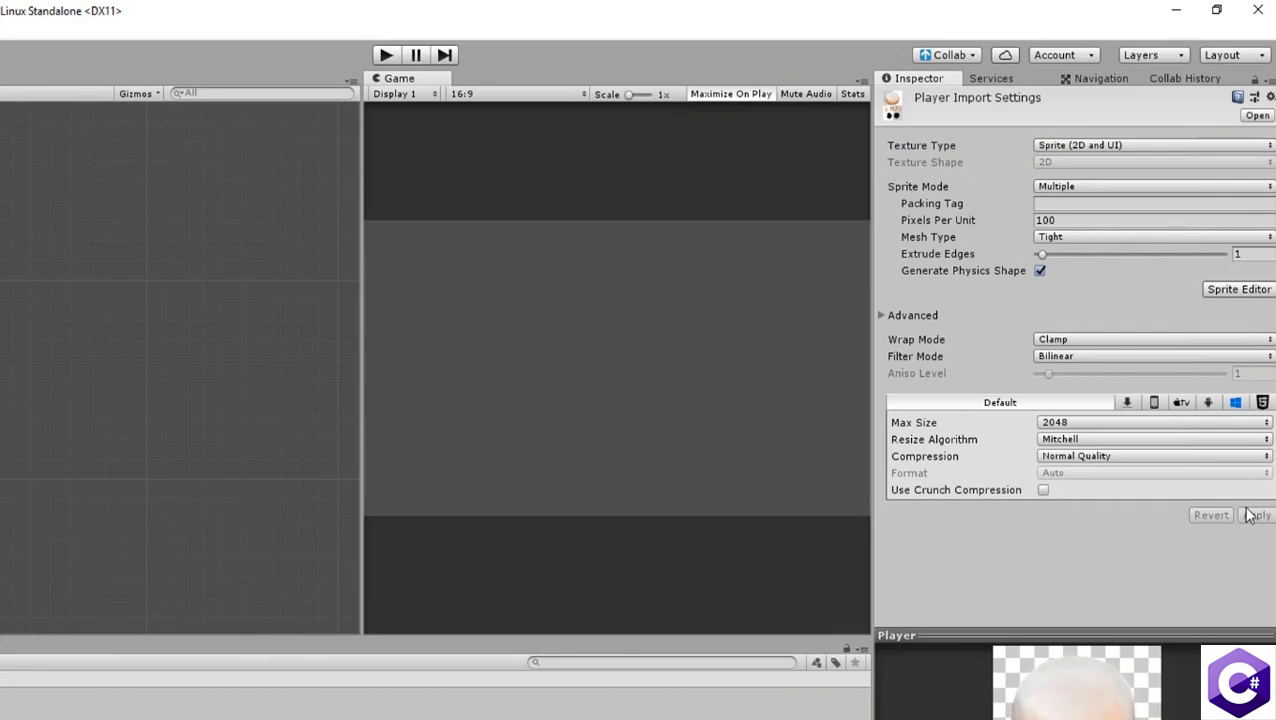
Step: Slice the Player sheet in the Sprite Editor into eight sprites for the head, body, legs, arms and eyes, and apply the slices
click(1232, 290)
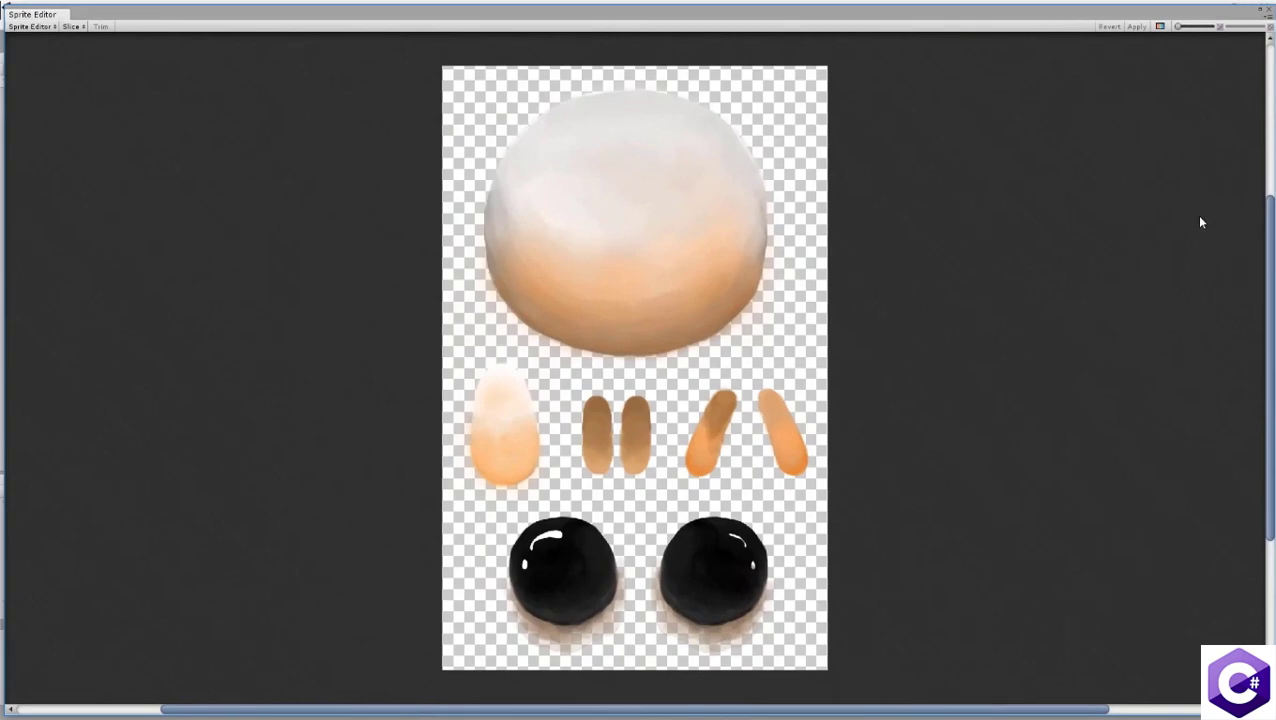
drag(473, 78, 780, 361)
drag(469, 228, 476, 228)
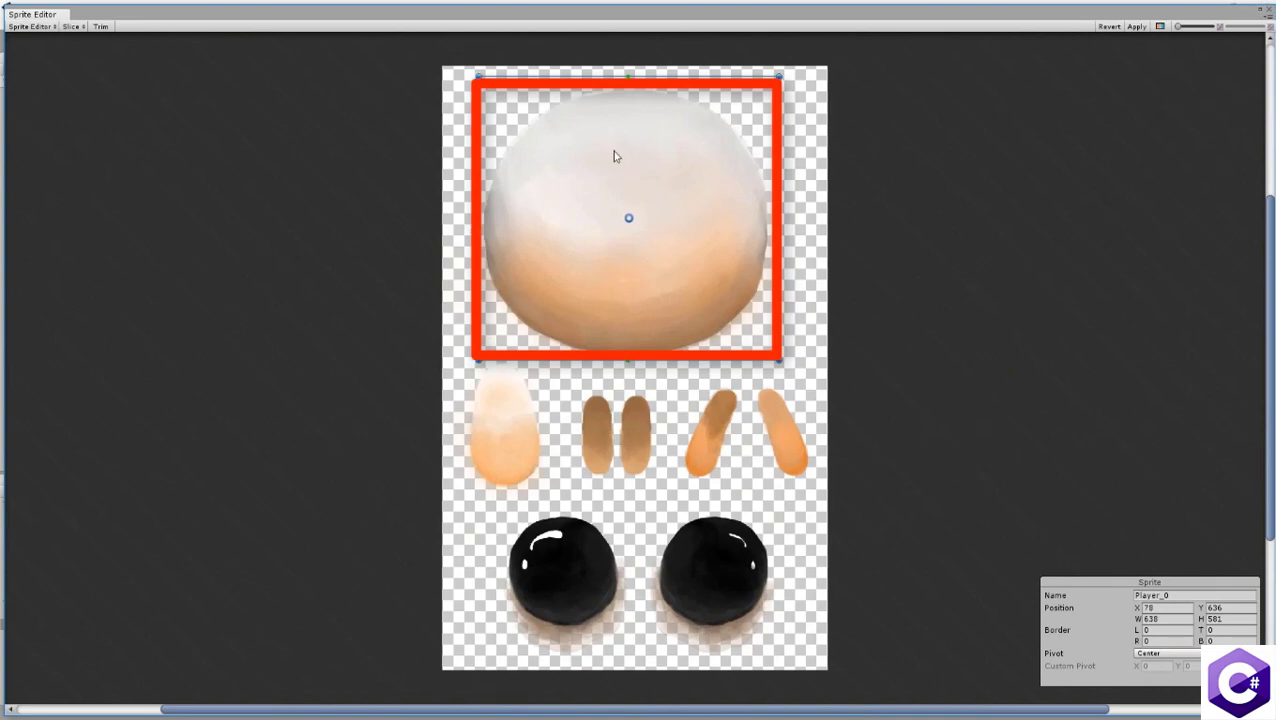
drag(655, 77, 653, 83)
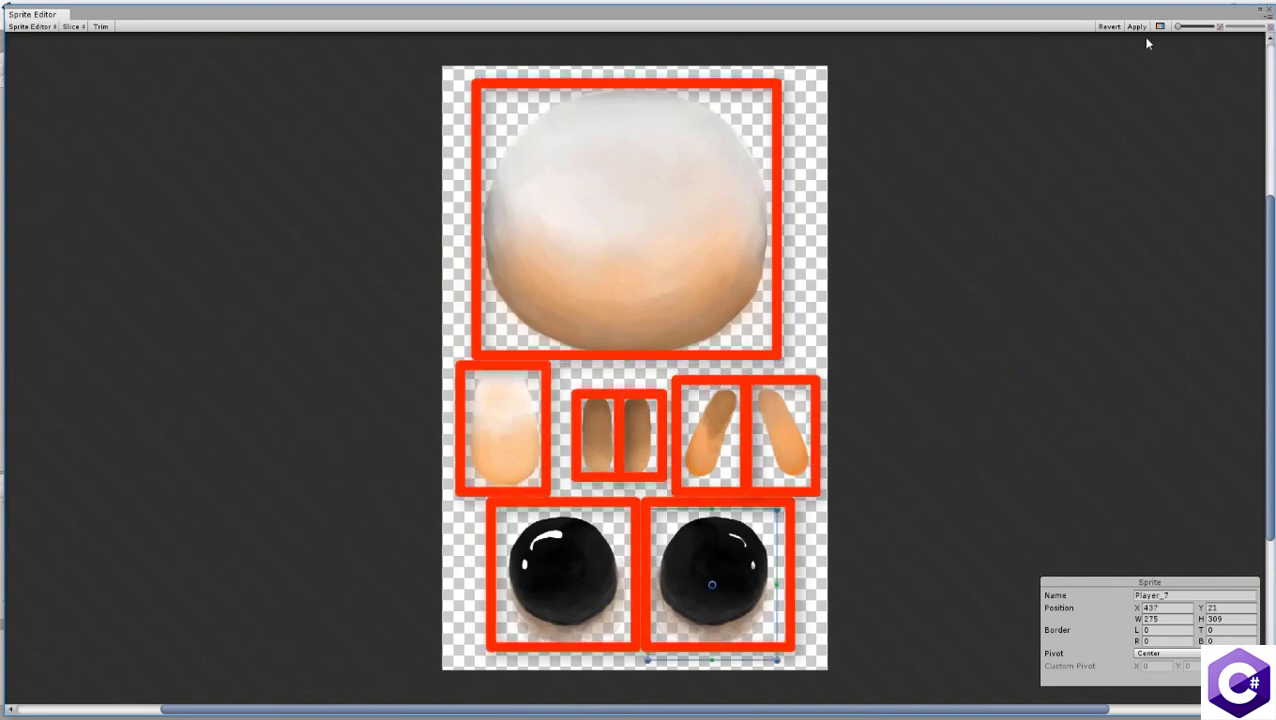
click(1136, 28)
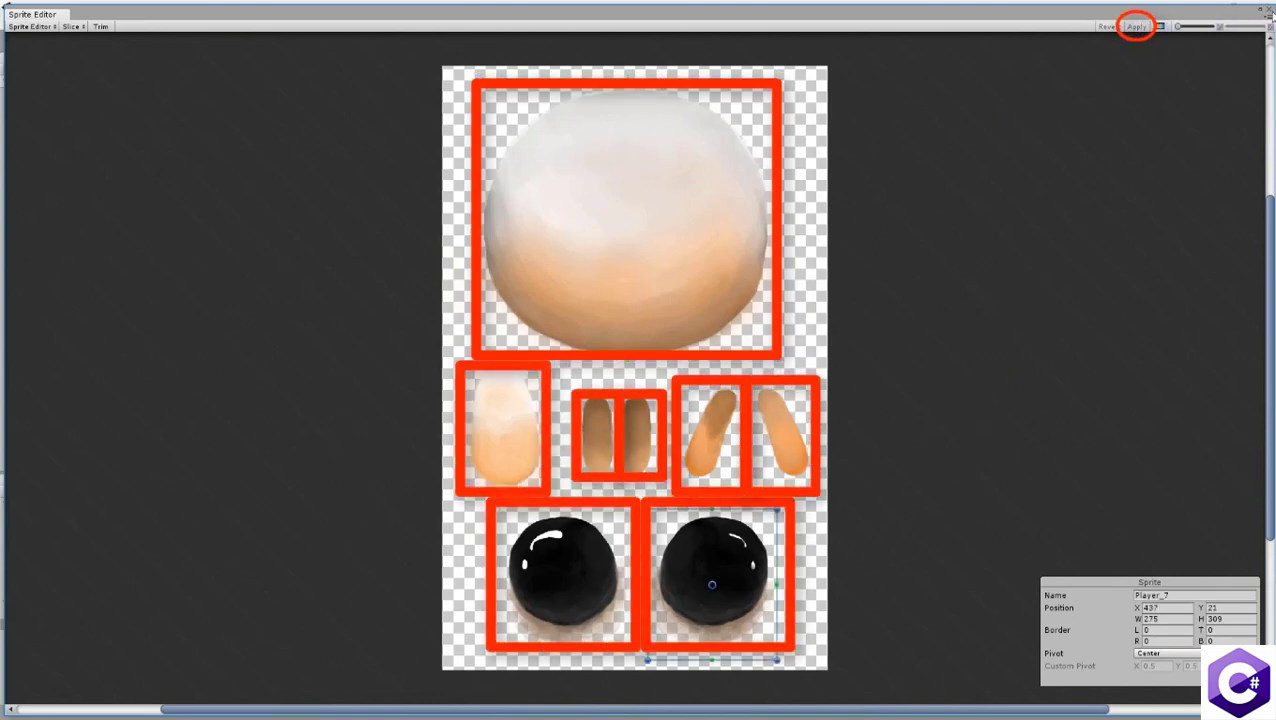
click(1269, 10)
Step: Expand the Player asset's sliced sprites and place the head sprite Player_0 in the scene above the camera
click(177, 543)
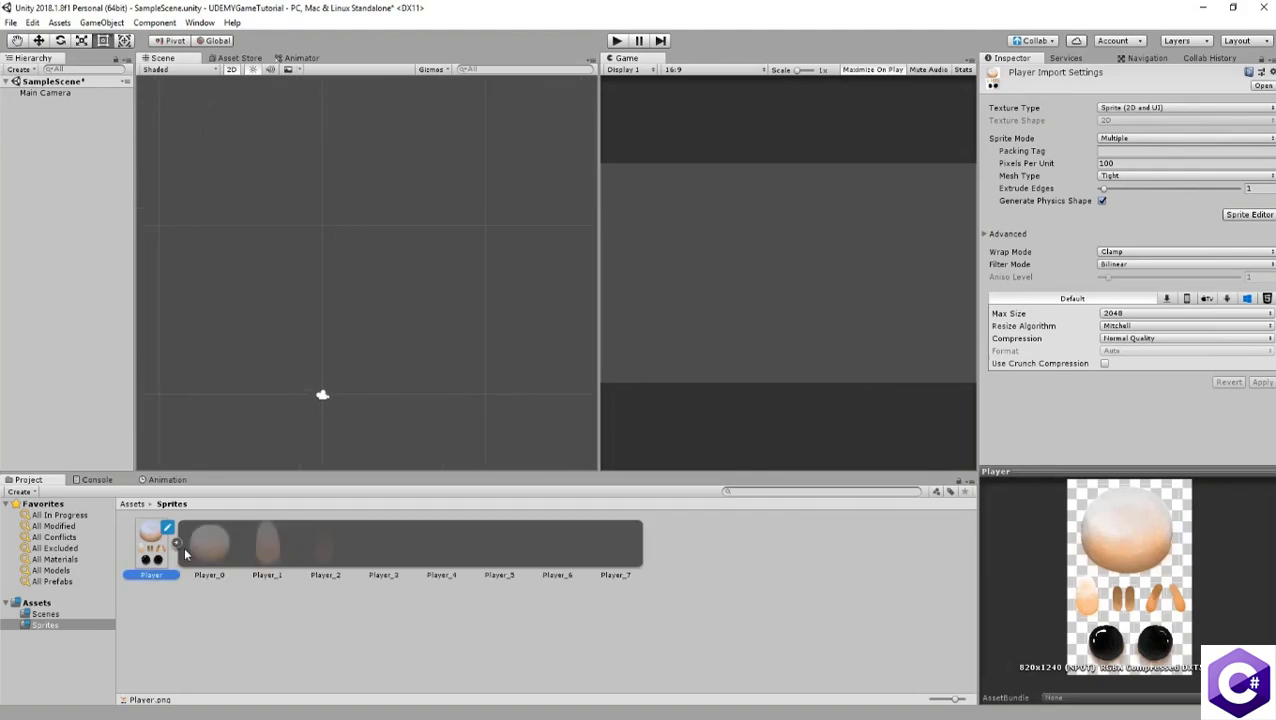
drag(208, 557, 352, 250)
click(353, 341)
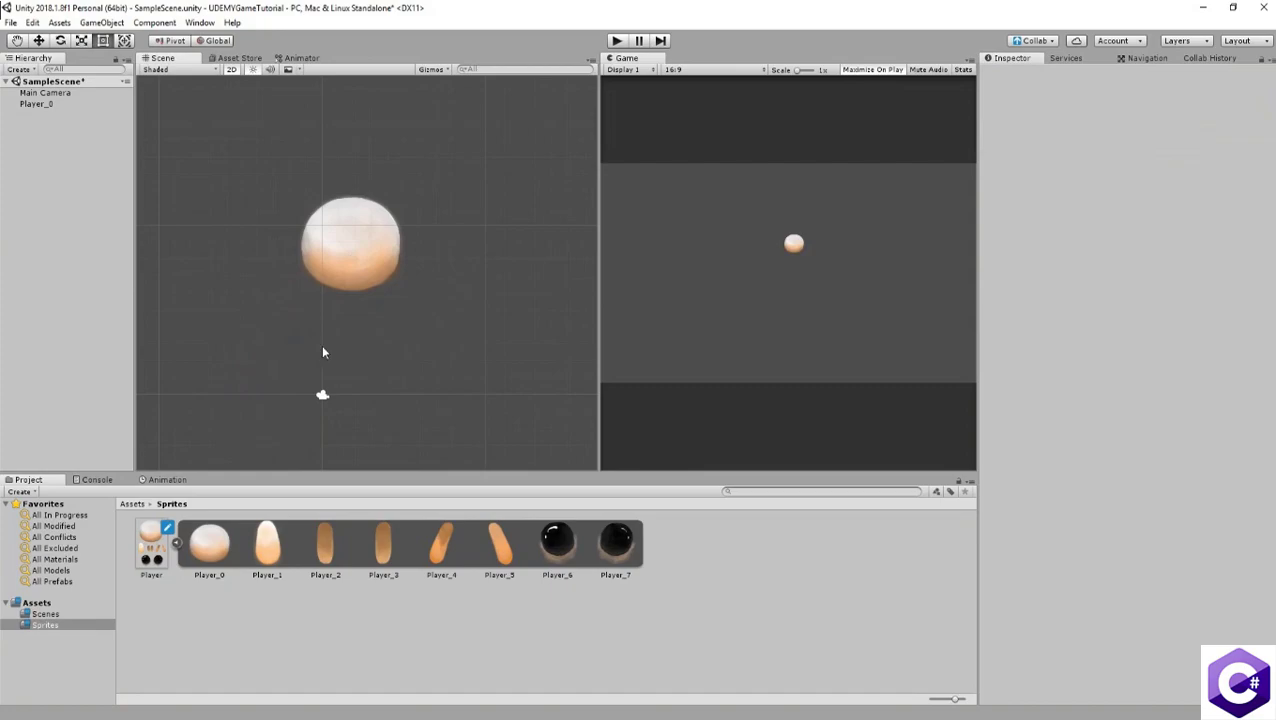
Step: Place the body, two leg, two arm and two eye sprites in the scene around the head to assemble the character
key(ctrl+z)
key(ctrl+z)
drag(266, 545, 381, 321)
click(333, 549)
drag(333, 549, 371, 338)
drag(383, 545, 390, 338)
drag(441, 545, 358, 308)
drag(500, 545, 401, 308)
drag(557, 545, 345, 248)
drag(616, 545, 82, 110)
Step: Try rotating the head, body and leg sprites about their default center pivots
click(37, 104)
key(e)
click(58, 117)
drag(418, 276, 427, 247)
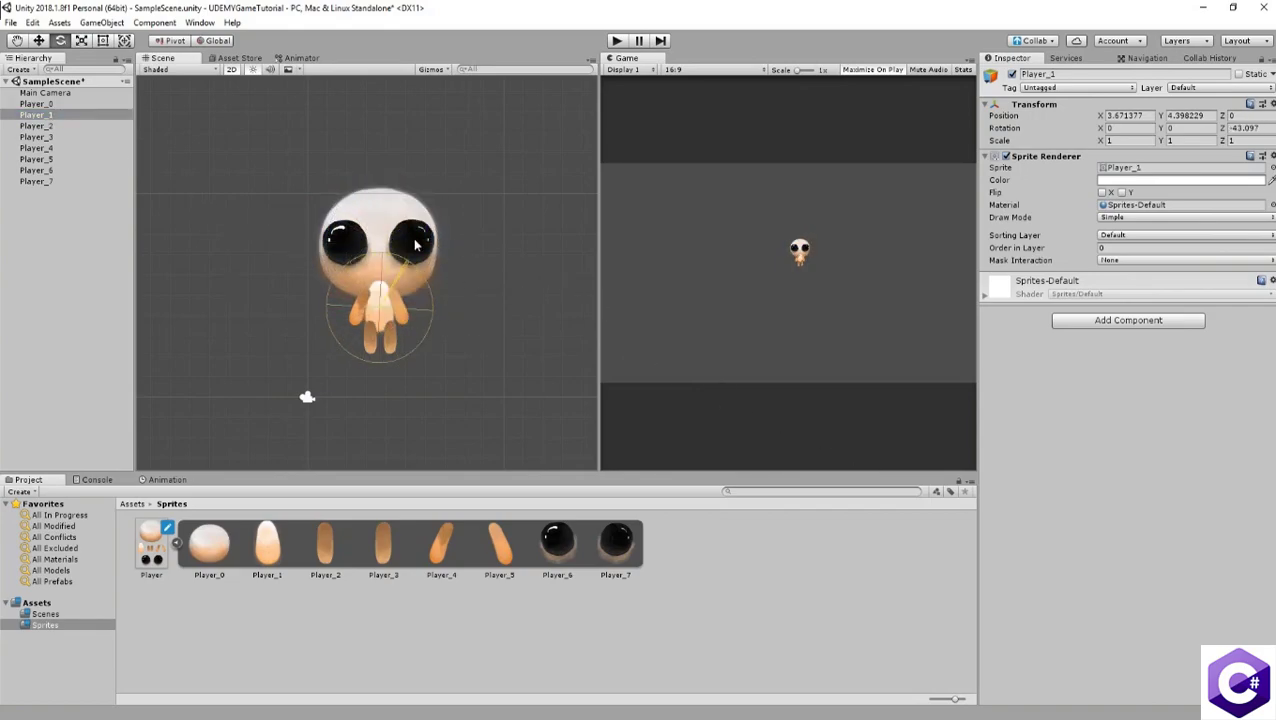
click(60, 137)
drag(349, 283, 535, 350)
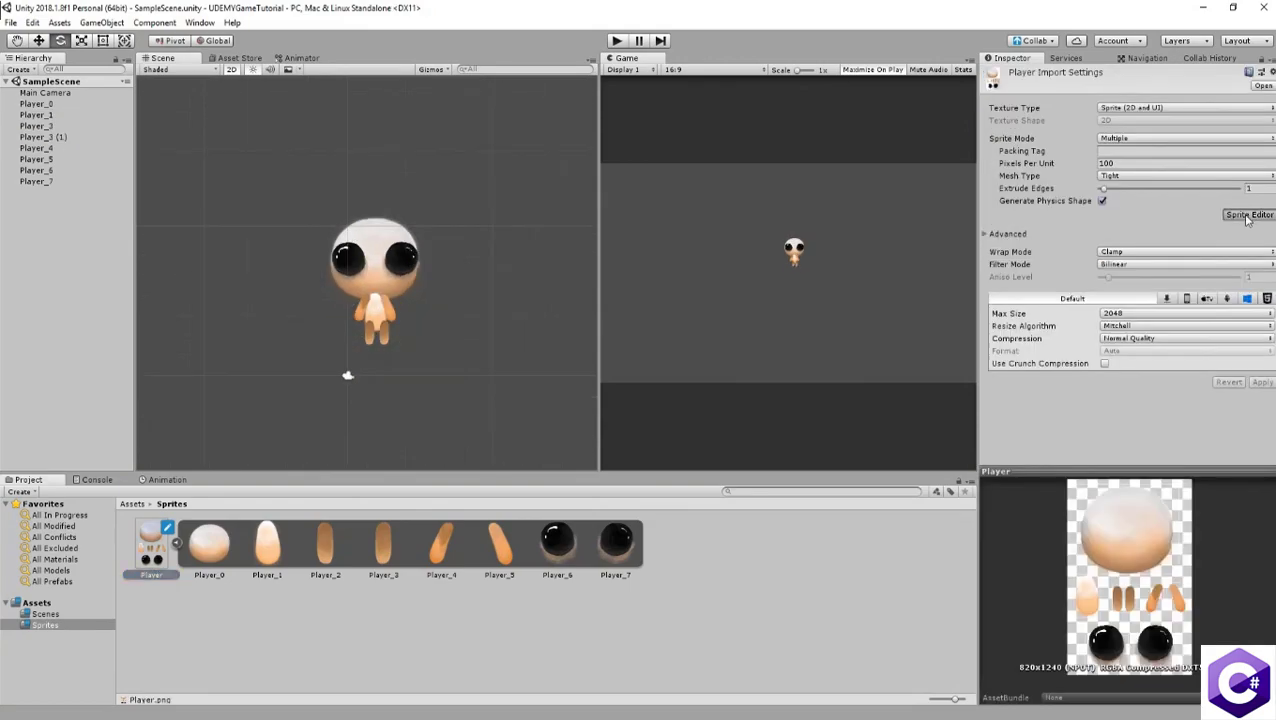
Step: Open Player in the Sprite Editor and move the head's pivot to its bottom center and both arms' pivots to their shoulder ends
click(1242, 214)
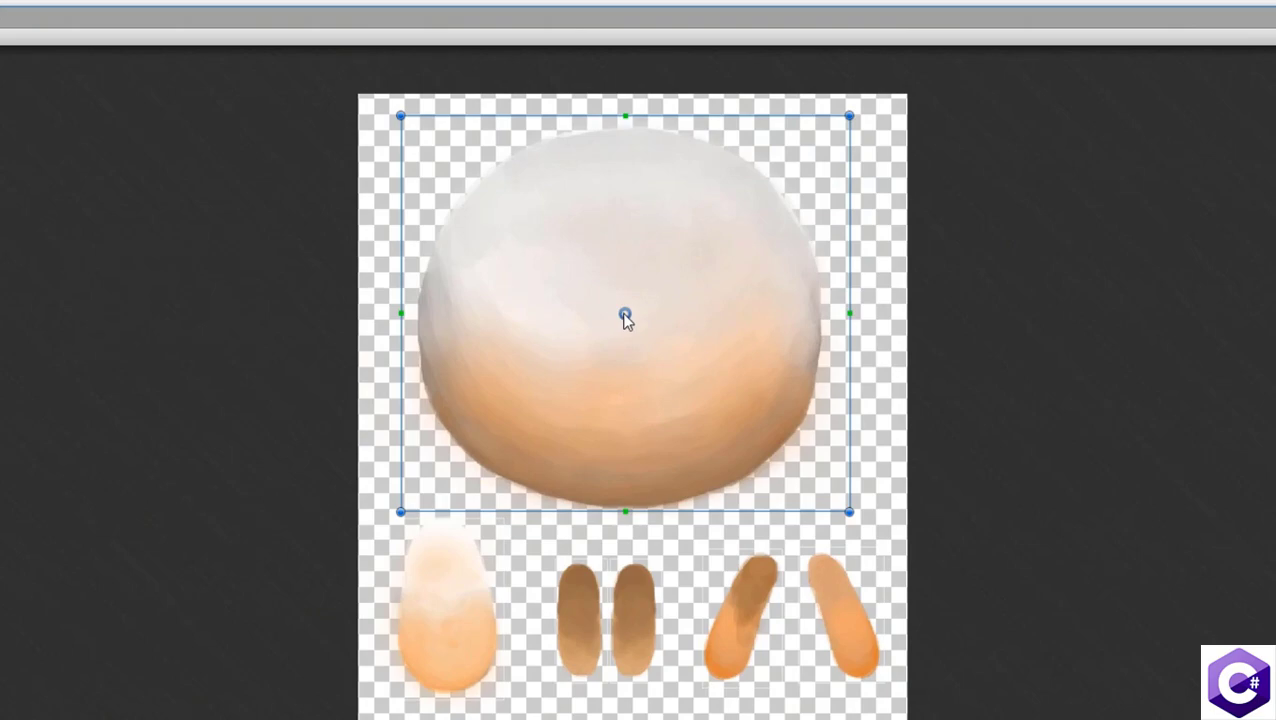
drag(625, 316, 604, 337)
drag(589, 196, 622, 504)
click(765, 560)
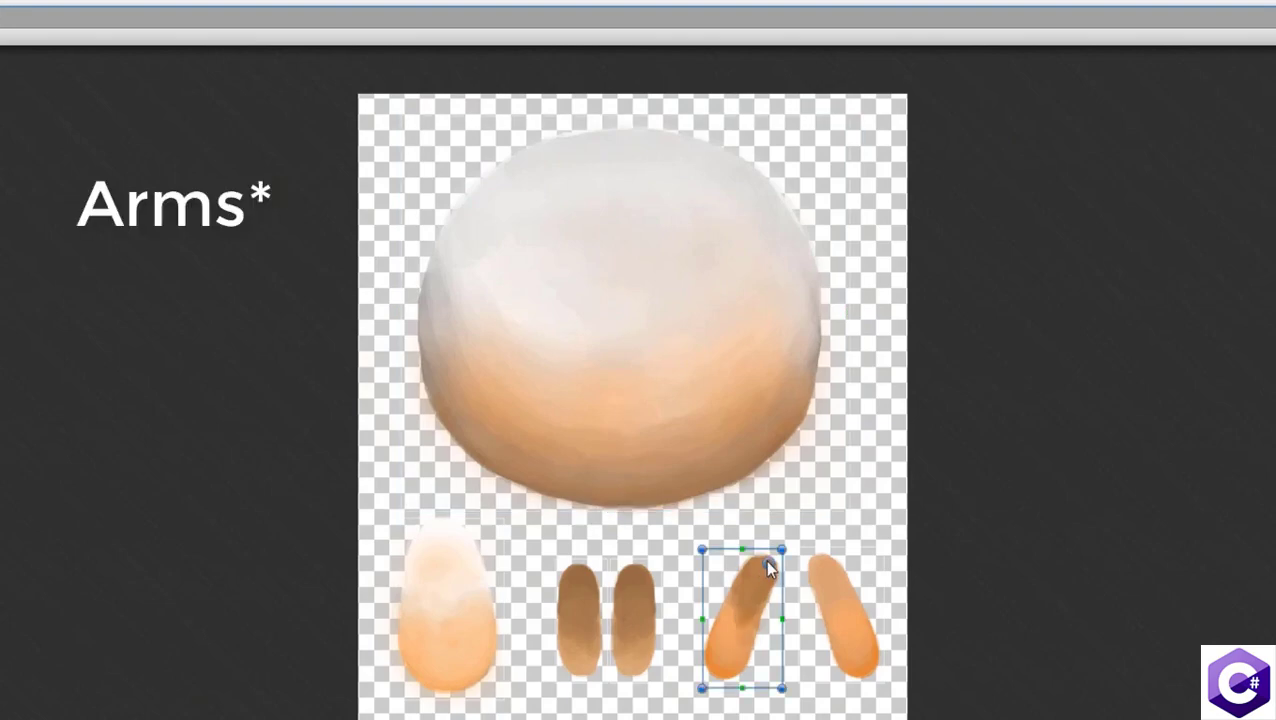
click(841, 618)
drag(841, 617, 820, 563)
Step: Move the body sprite's pivot to its bottom and each leg sprite's pivot to its upper end
click(446, 609)
drag(446, 609, 452, 690)
click(581, 618)
drag(581, 618, 572, 566)
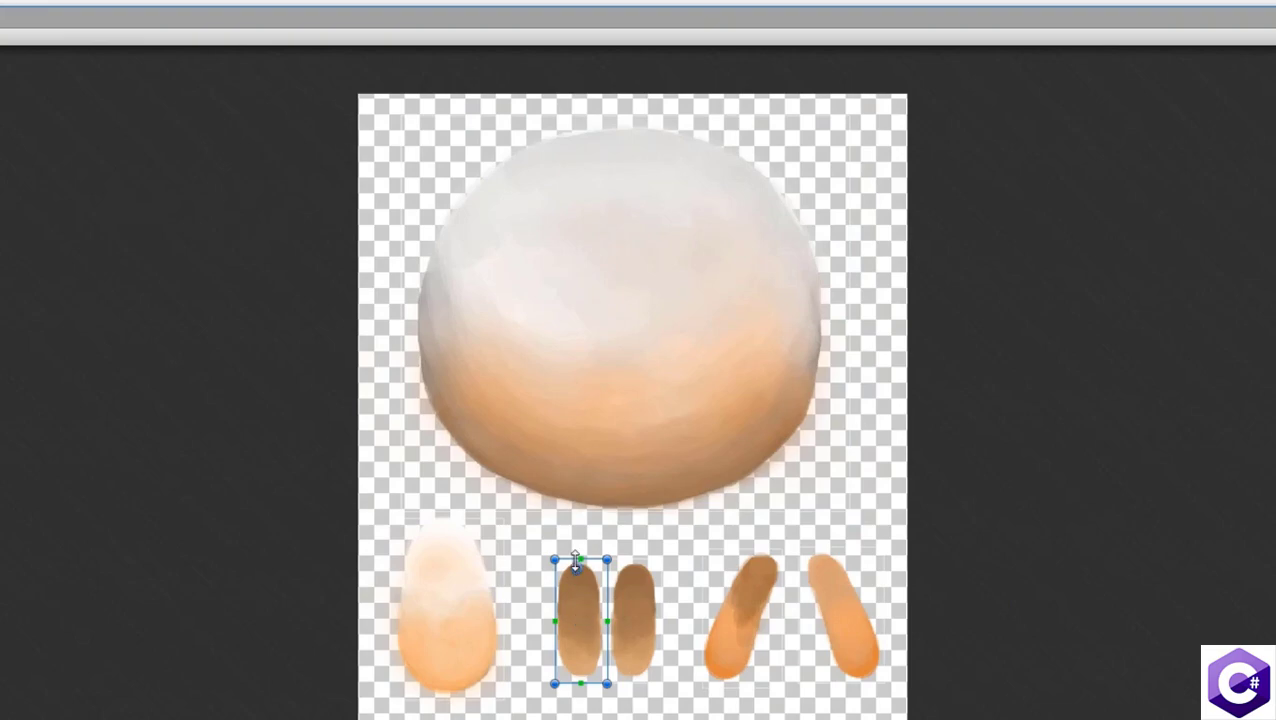
click(638, 628)
drag(638, 628, 636, 566)
Step: Check both eye sprites, leaving their pivots at Center, then apply the pivot changes and close the Sprite Editor
click(566, 580)
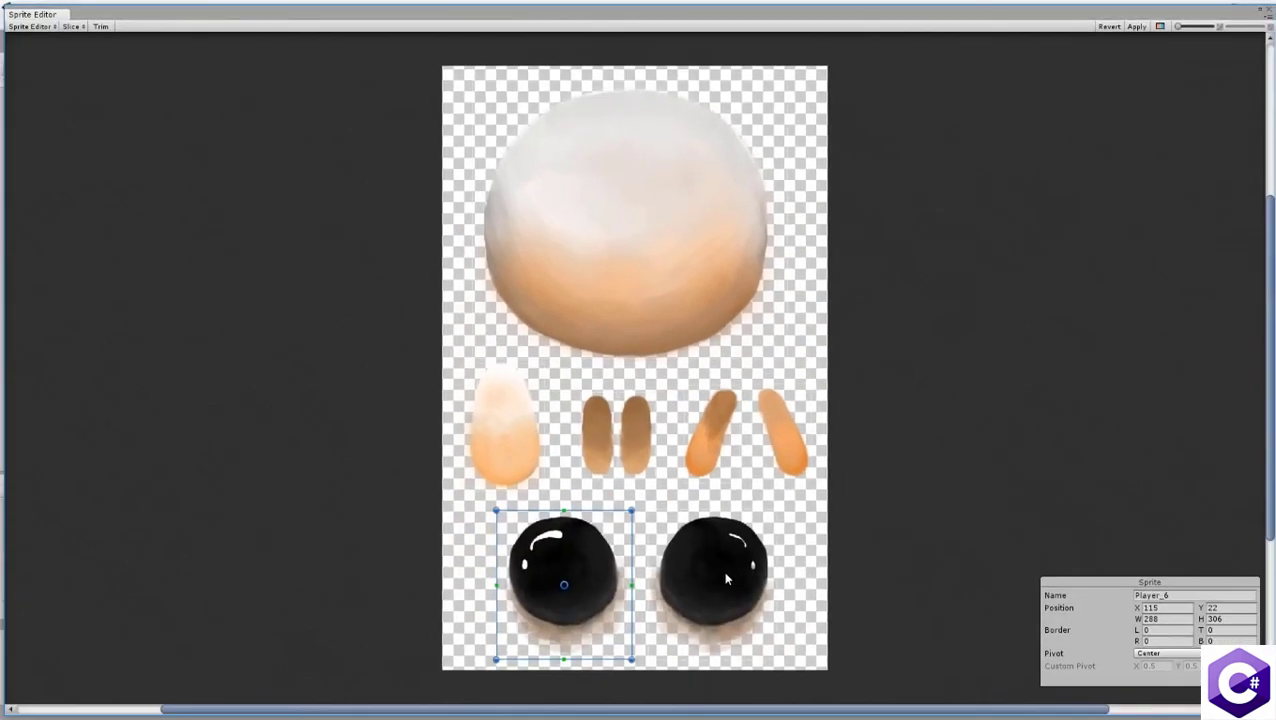
click(709, 582)
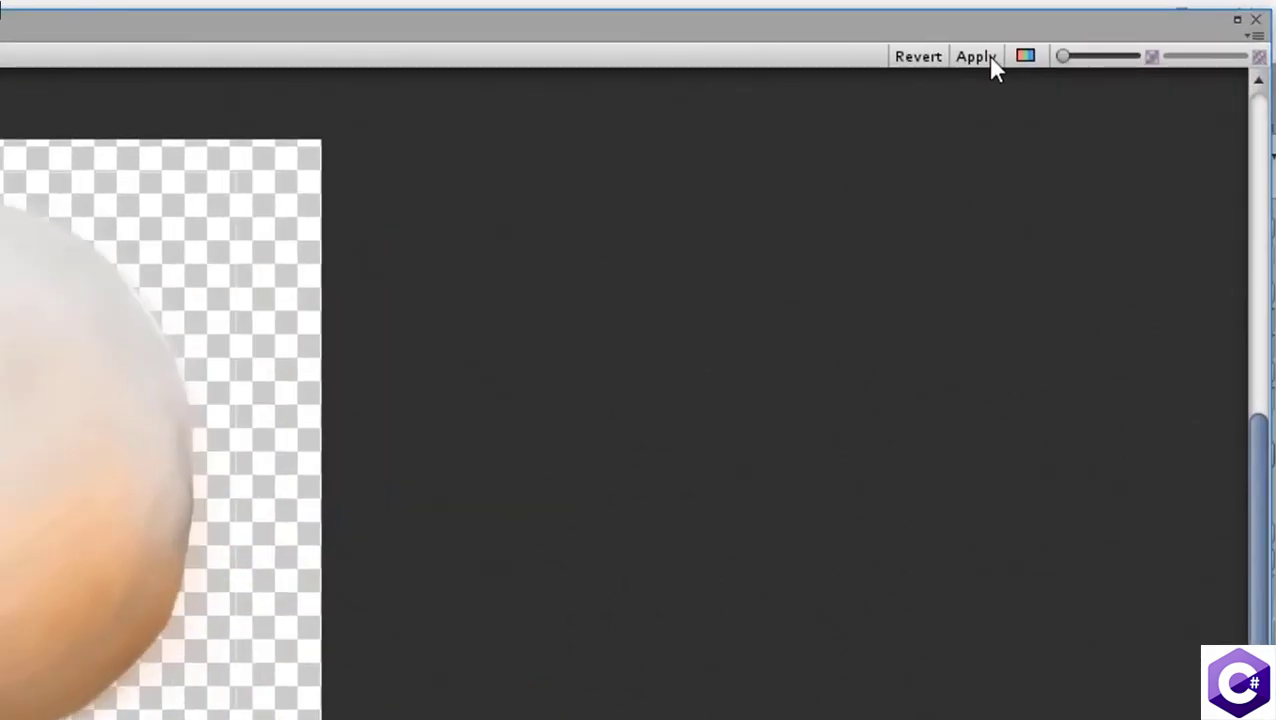
click(976, 58)
click(1255, 19)
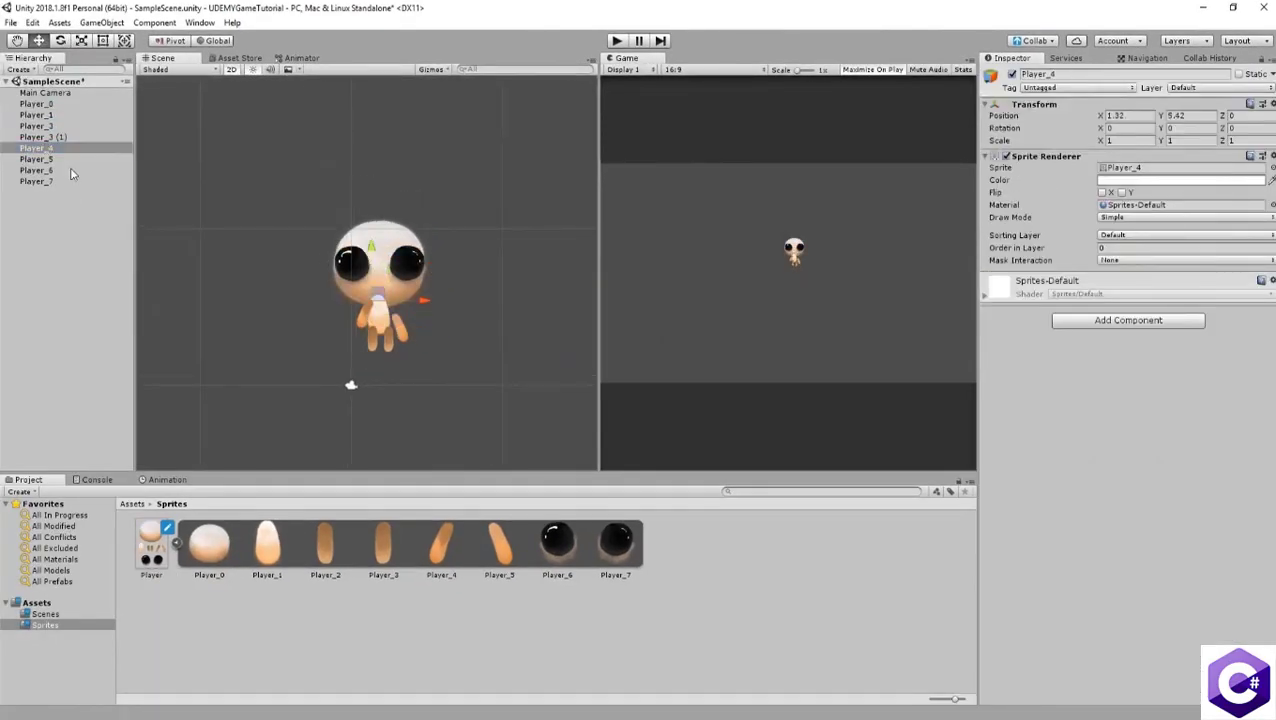
Step: Try rotating the head, body and arm sprites about their new pivots, undoing each rotation
drag(380, 238, 500, 280)
key(ctrl+z)
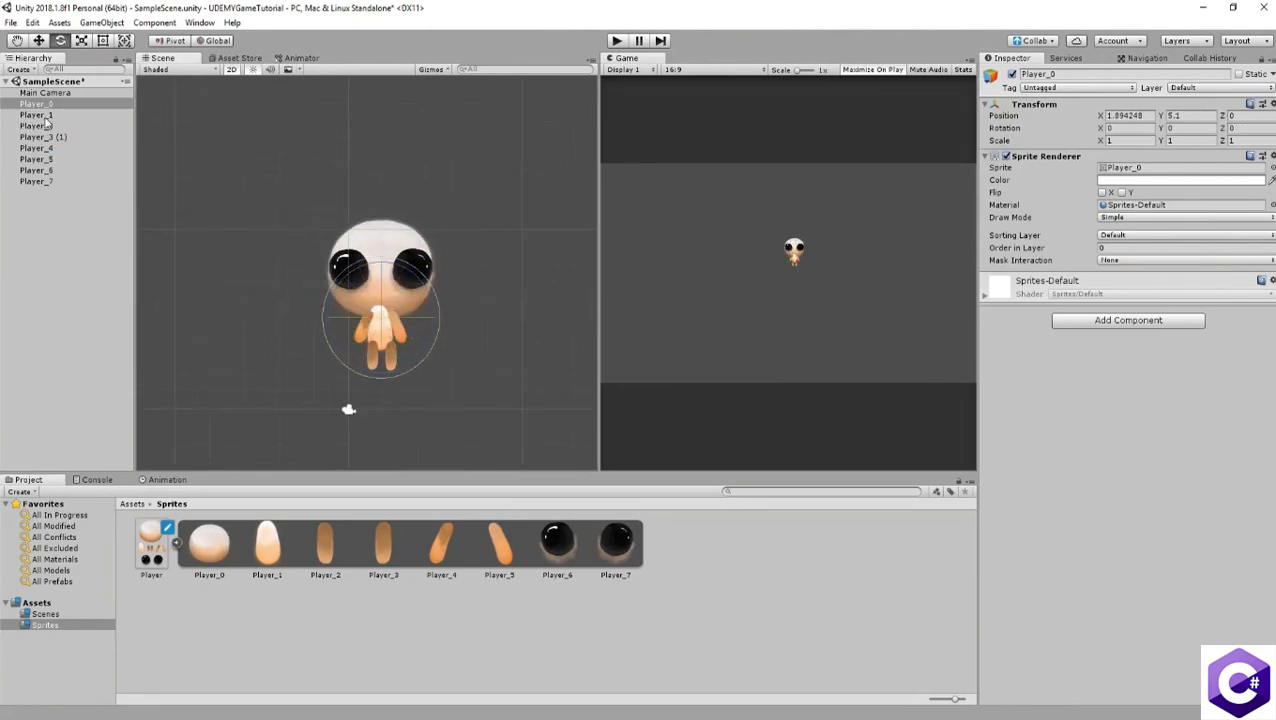
click(45, 116)
drag(417, 311, 305, 281)
key(ctrl+z)
click(64, 150)
drag(412, 280, 470, 306)
key(ctrl+z)
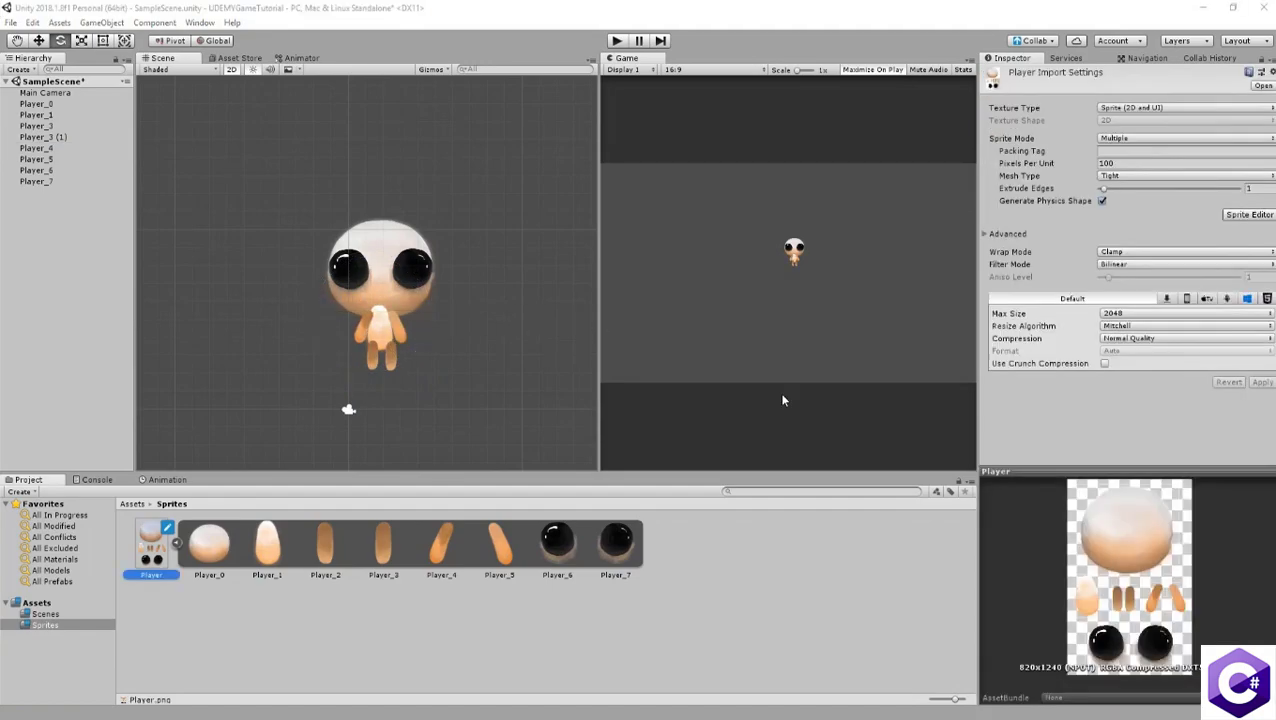
Step: Reopen Player in the Sprite Editor and try the Top and Bottom pivot presets on the head sprite
click(1250, 215)
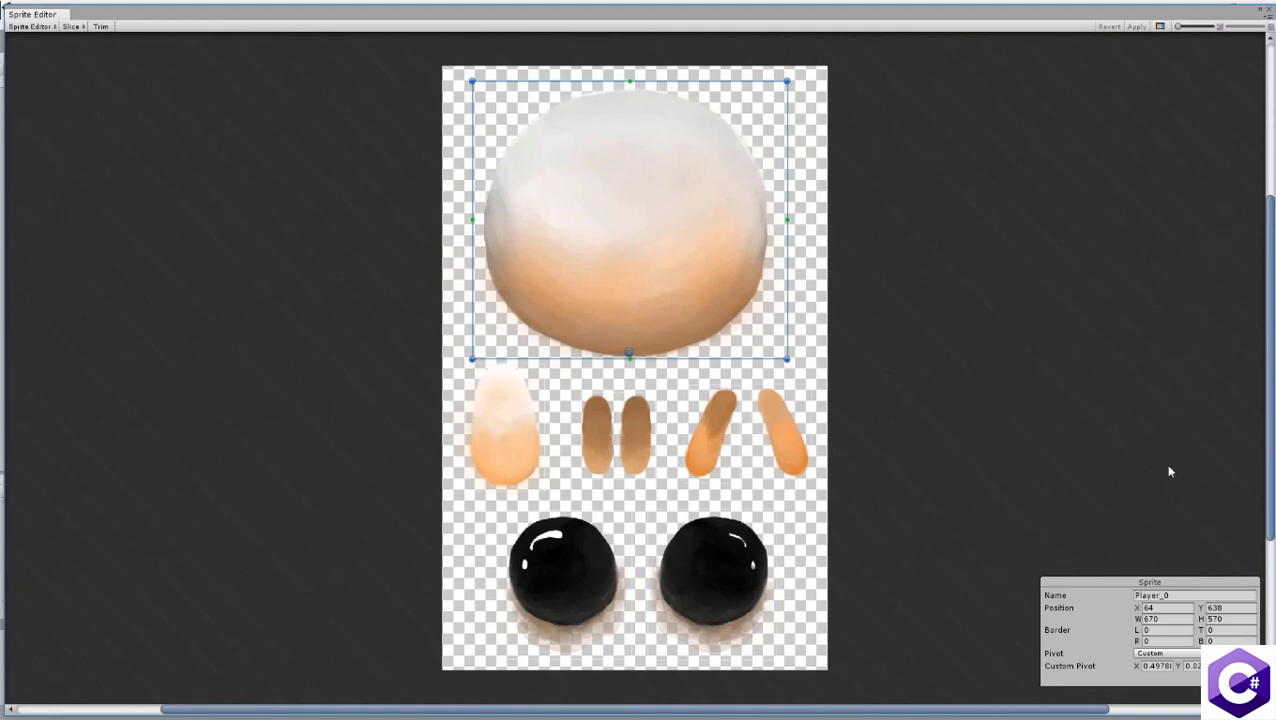
click(1165, 653)
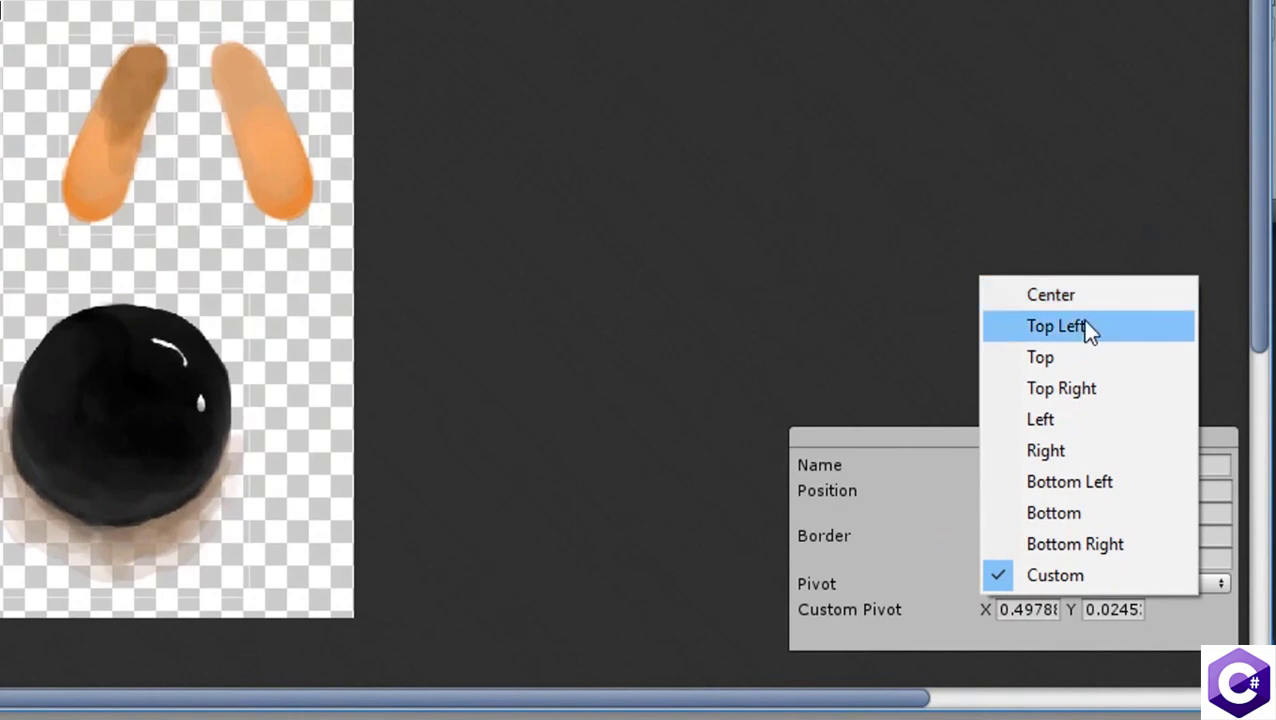
click(1073, 354)
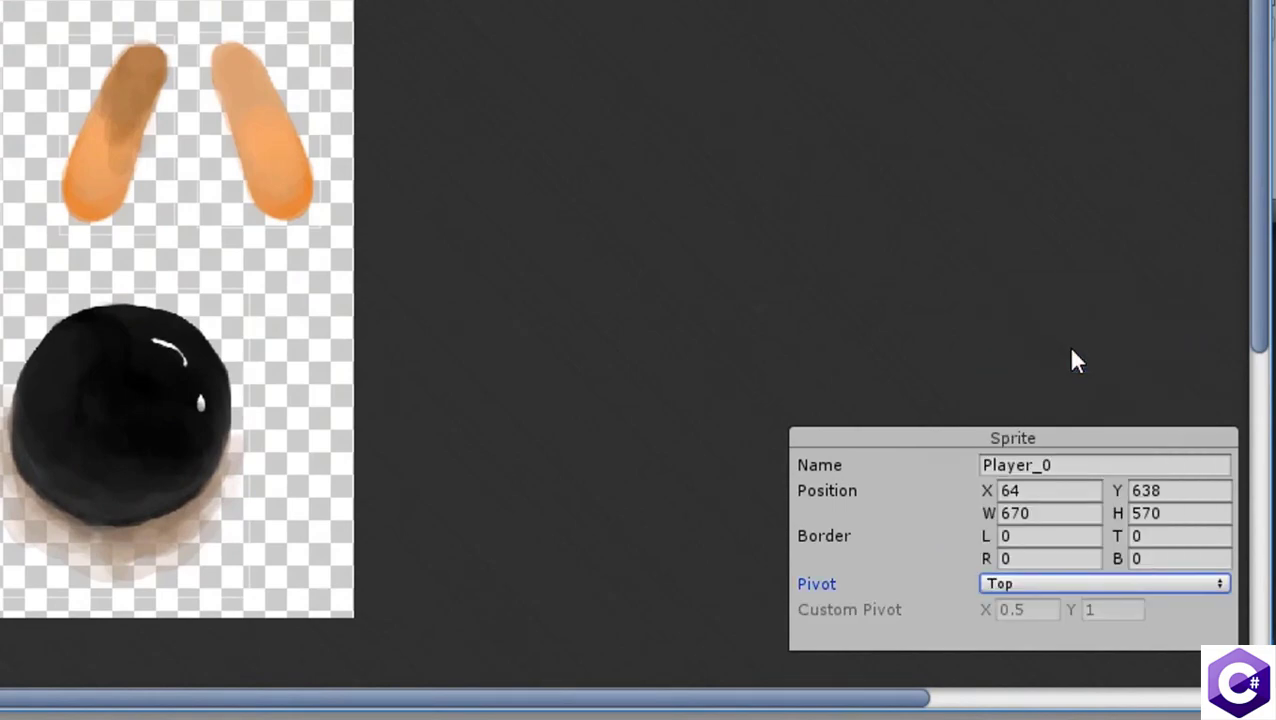
click(1040, 585)
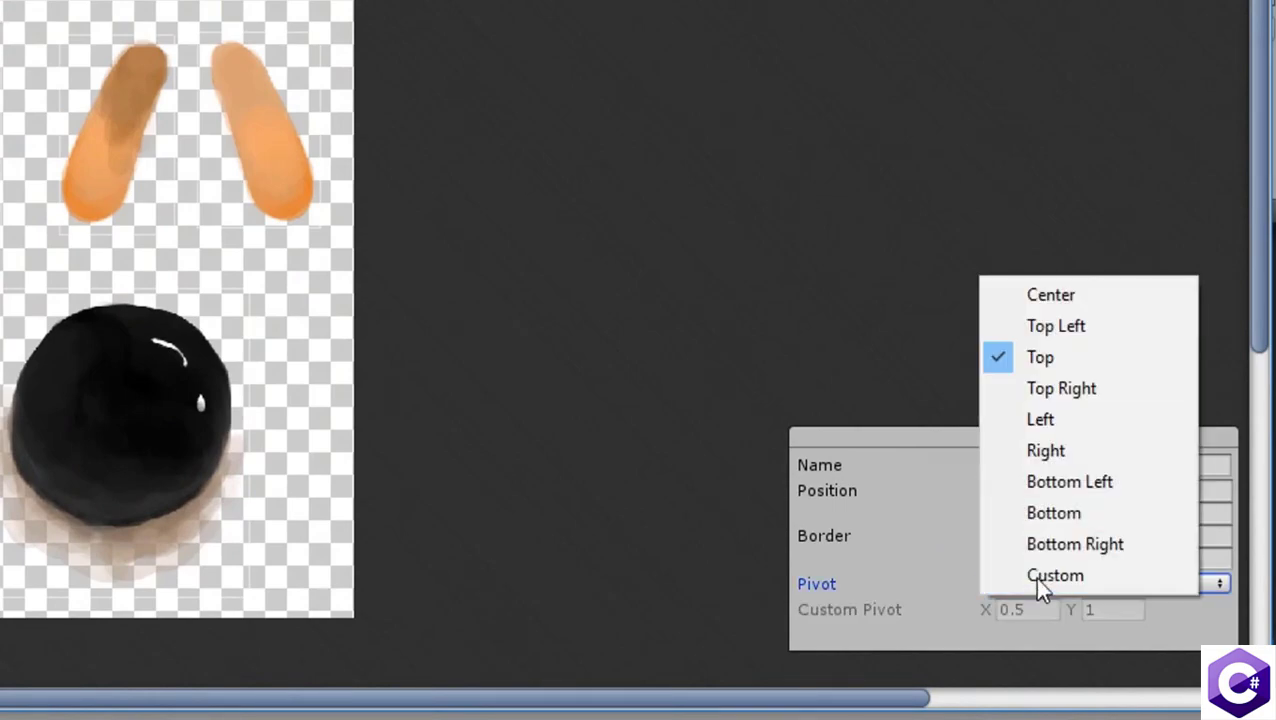
click(1056, 518)
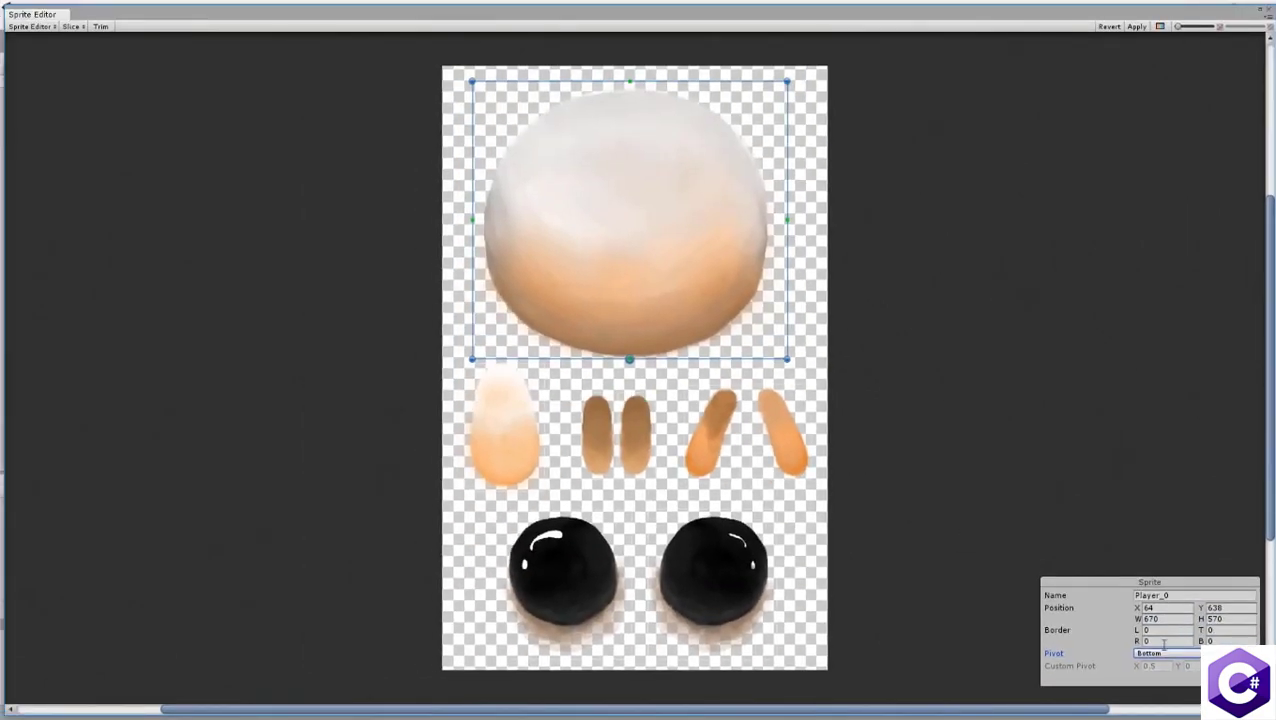
click(1147, 641)
Step: Try moving and resizing the head's slice rectangle, enter a width of 598, and undo the width change
mouse_move(590, 225)
mouse_down()
mouse_move(655, 481)
mouse_move(610, 214)
mouse_up()
drag(788, 242, 659, 237)
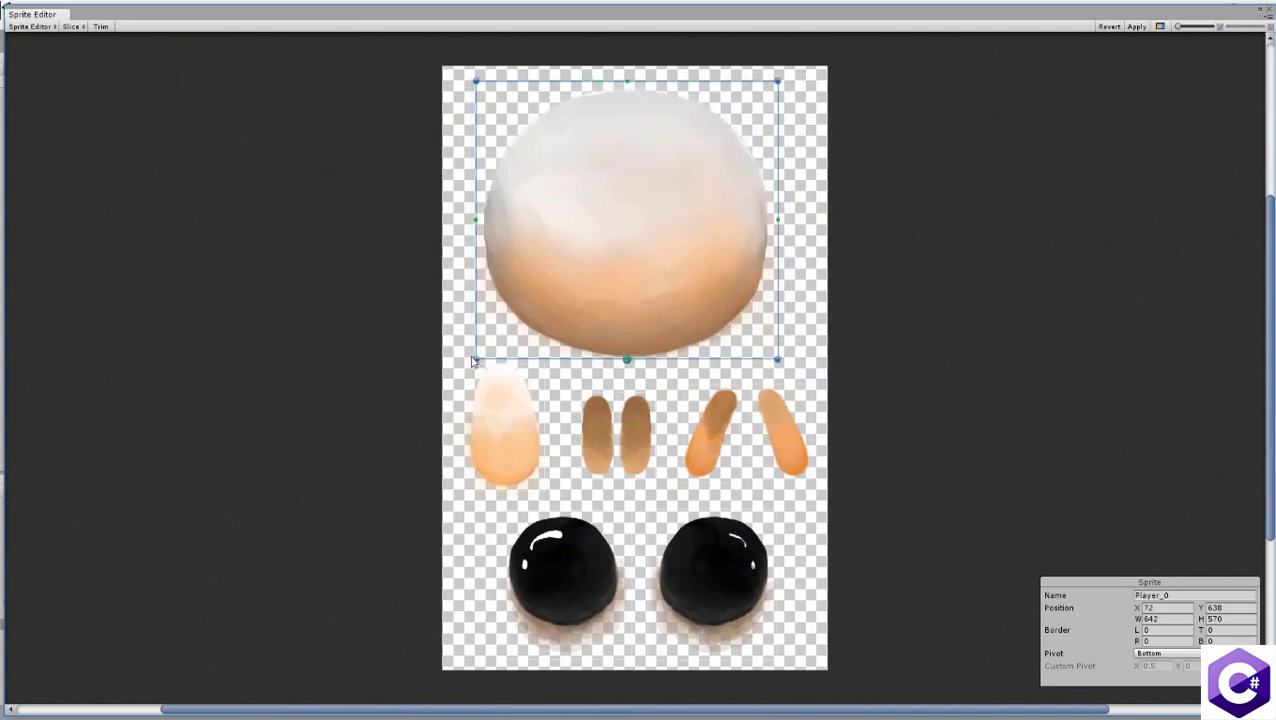
mouse_move(474, 360)
mouse_down()
mouse_move(490, 265)
mouse_move(463, 370)
mouse_move(507, 296)
mouse_move(484, 360)
mouse_up()
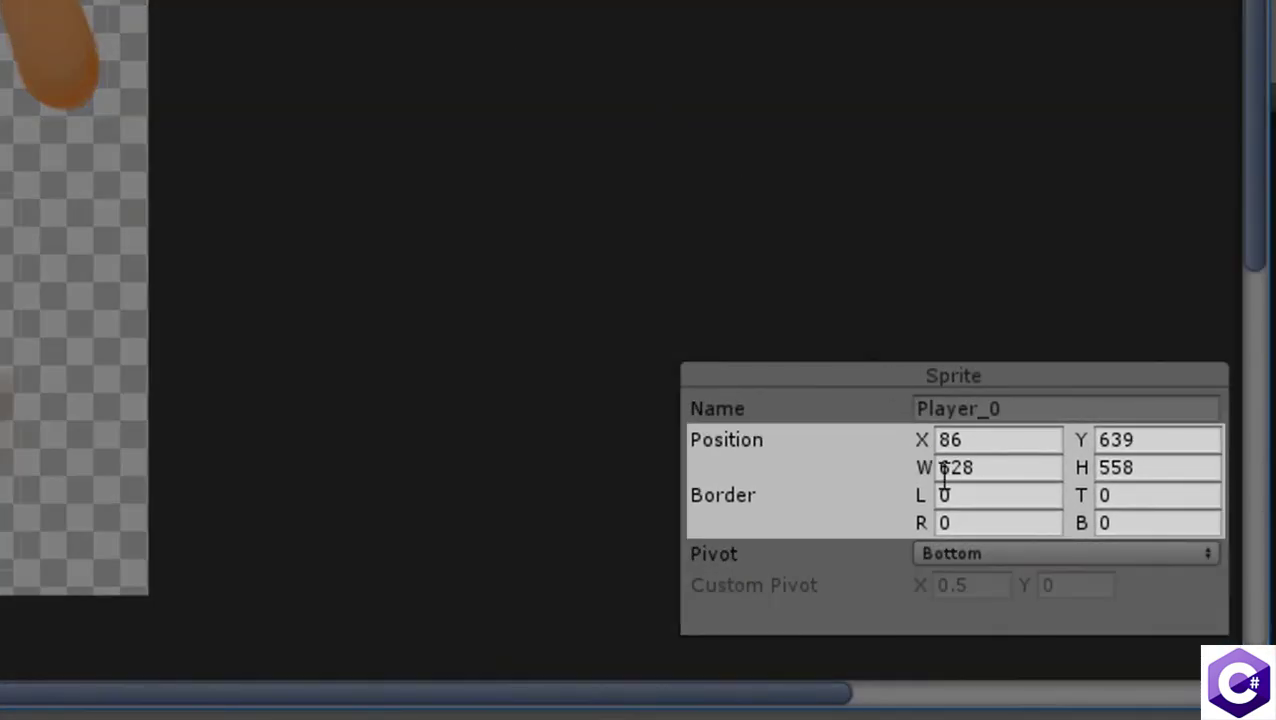
click(945, 466)
text(598)
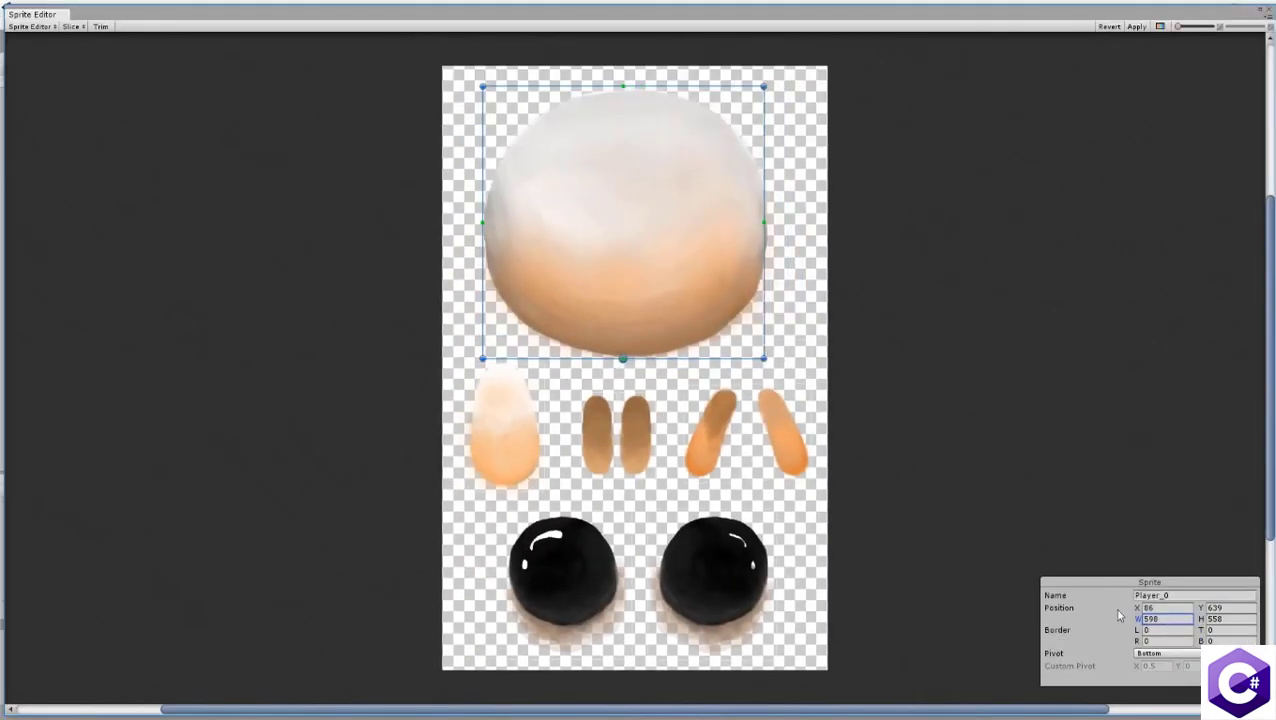
drag(1119, 615, 1050, 606)
key(ctrl+z)
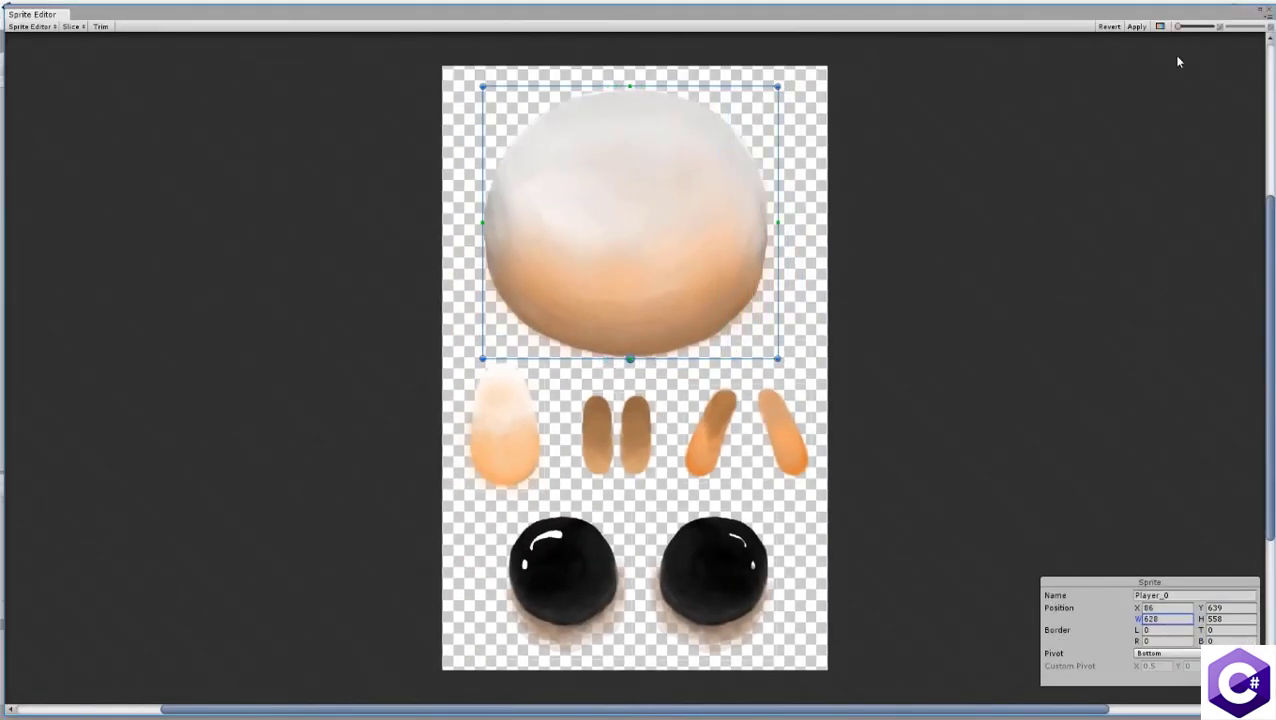
click(783, 250)
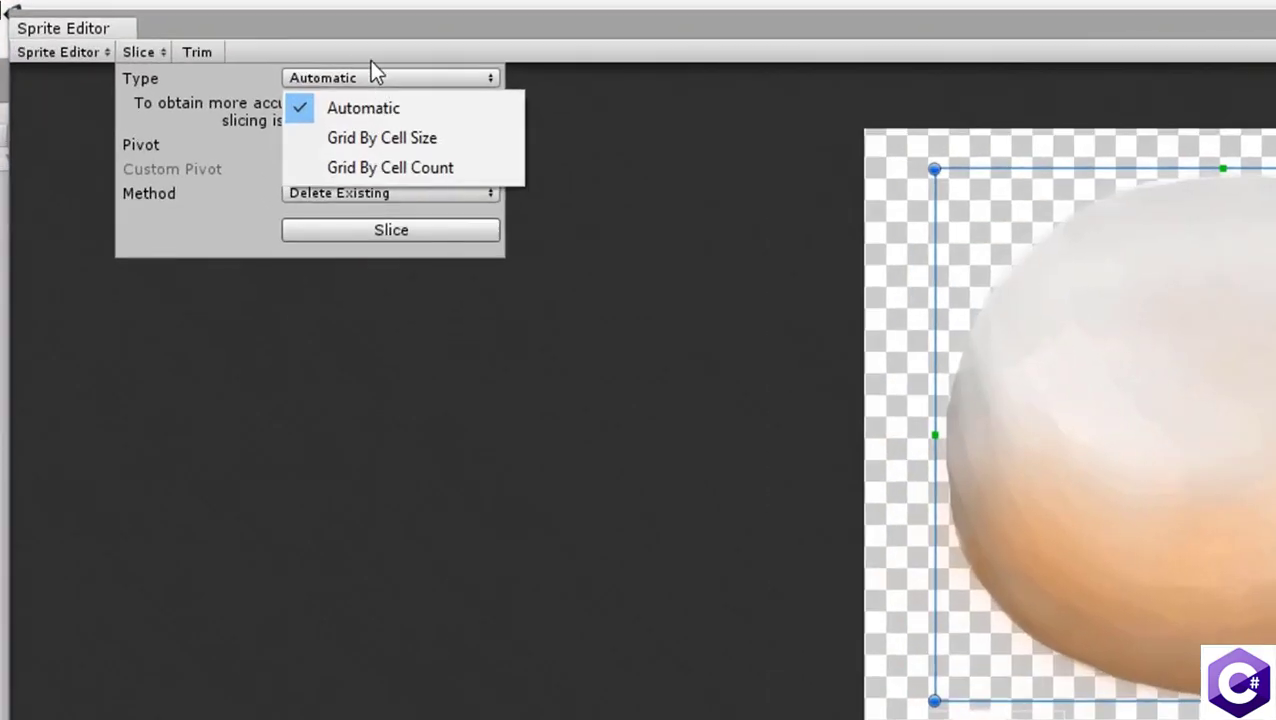
Step: Slice the flame sprite sheet with Grid By Cell Size at 750 by 1500 pixels and check each of its frames
click(372, 130)
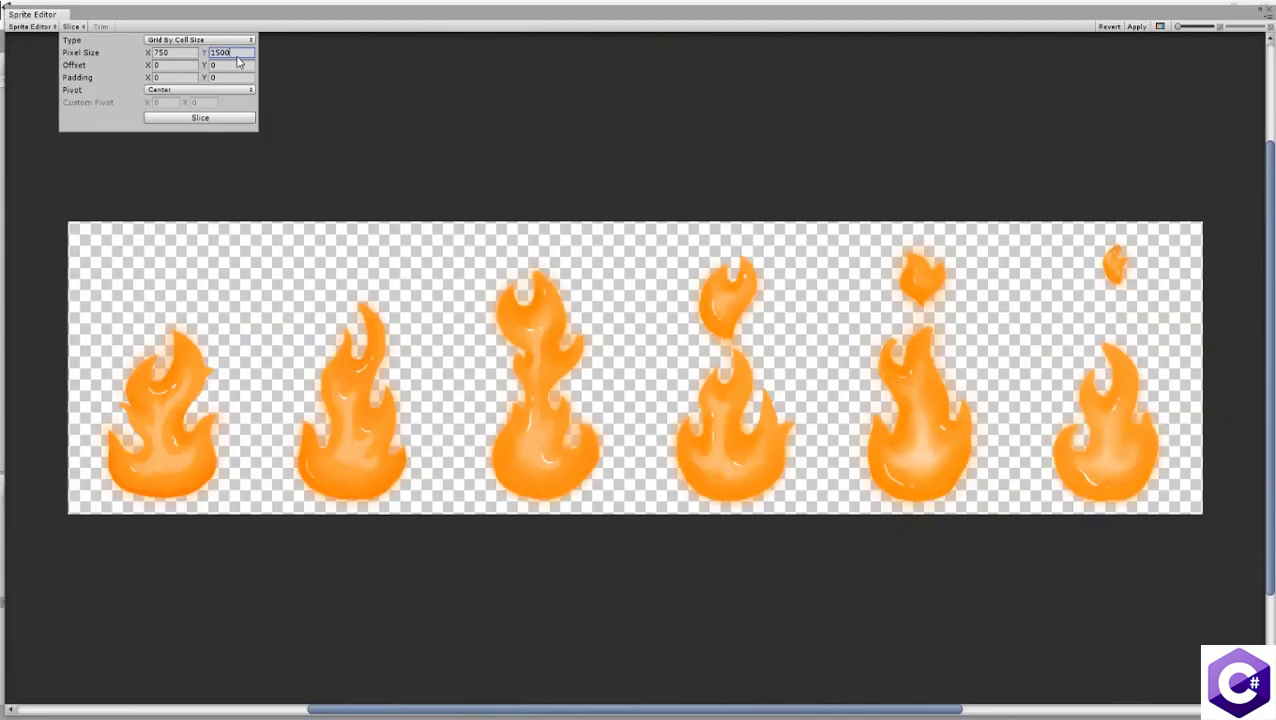
click(200, 117)
click(193, 327)
click(338, 340)
click(526, 335)
click(658, 323)
click(925, 345)
click(1068, 336)
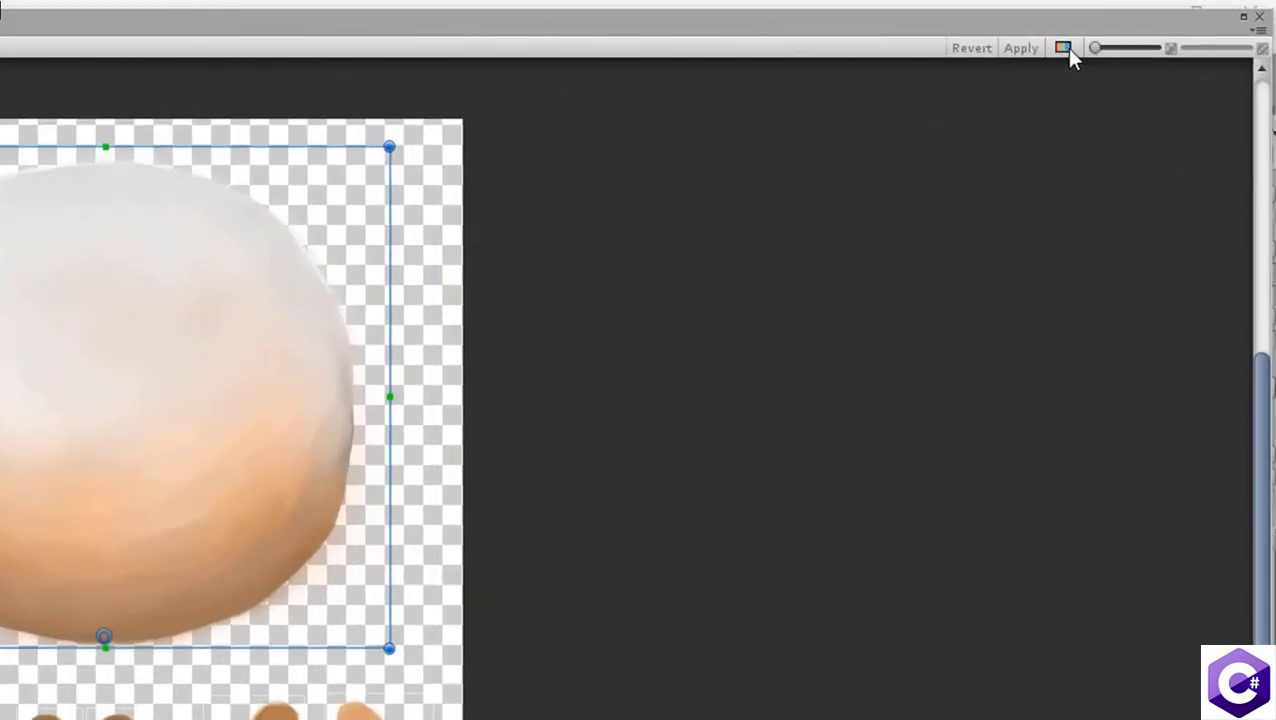
Step: Switch the Player sheet to its alpha channel view to inspect the transparency, and return to the color view
click(1063, 48)
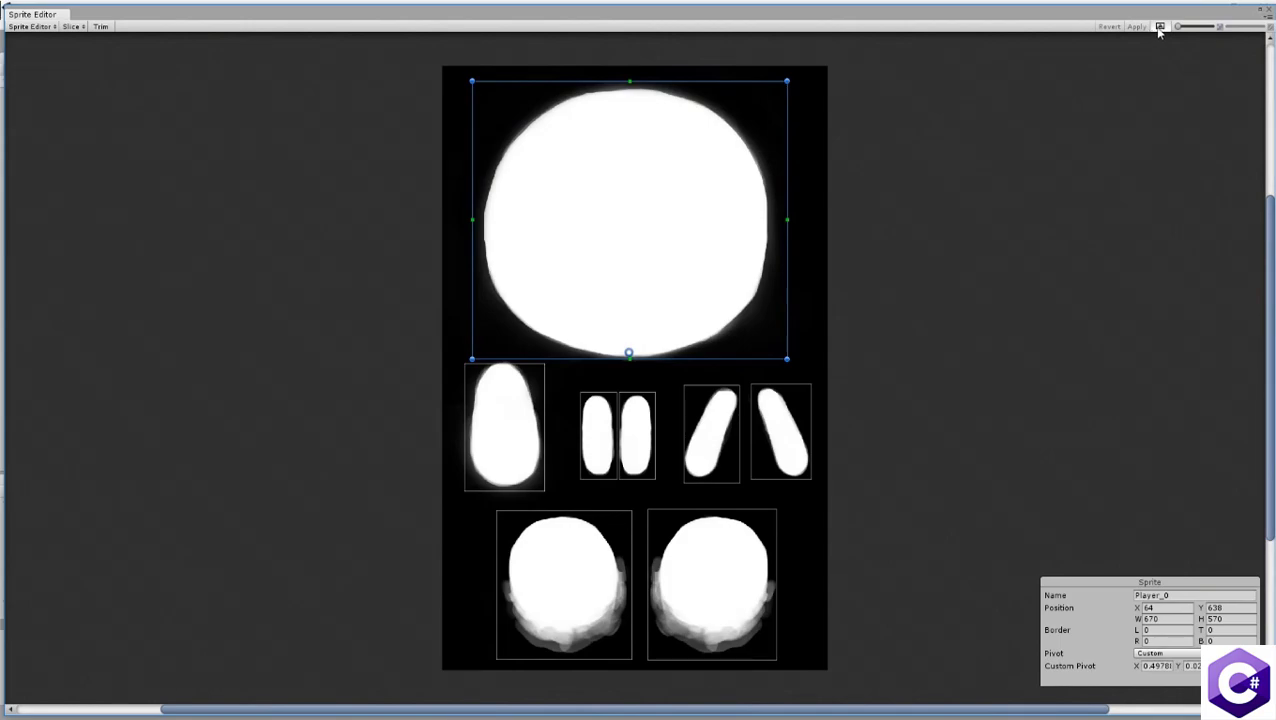
click(1160, 28)
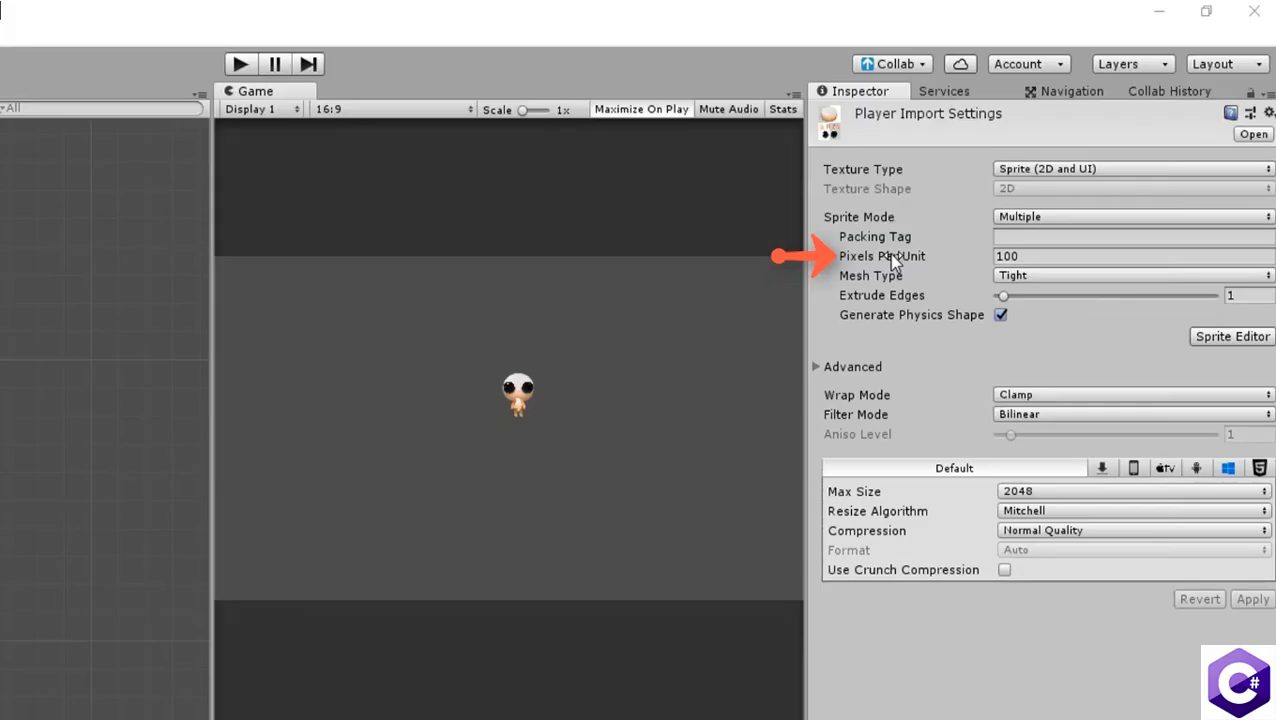
Step: Try Pixels Per Unit values of 50 and 200 on the Player texture, applying each
drag(888, 253, 895, 254)
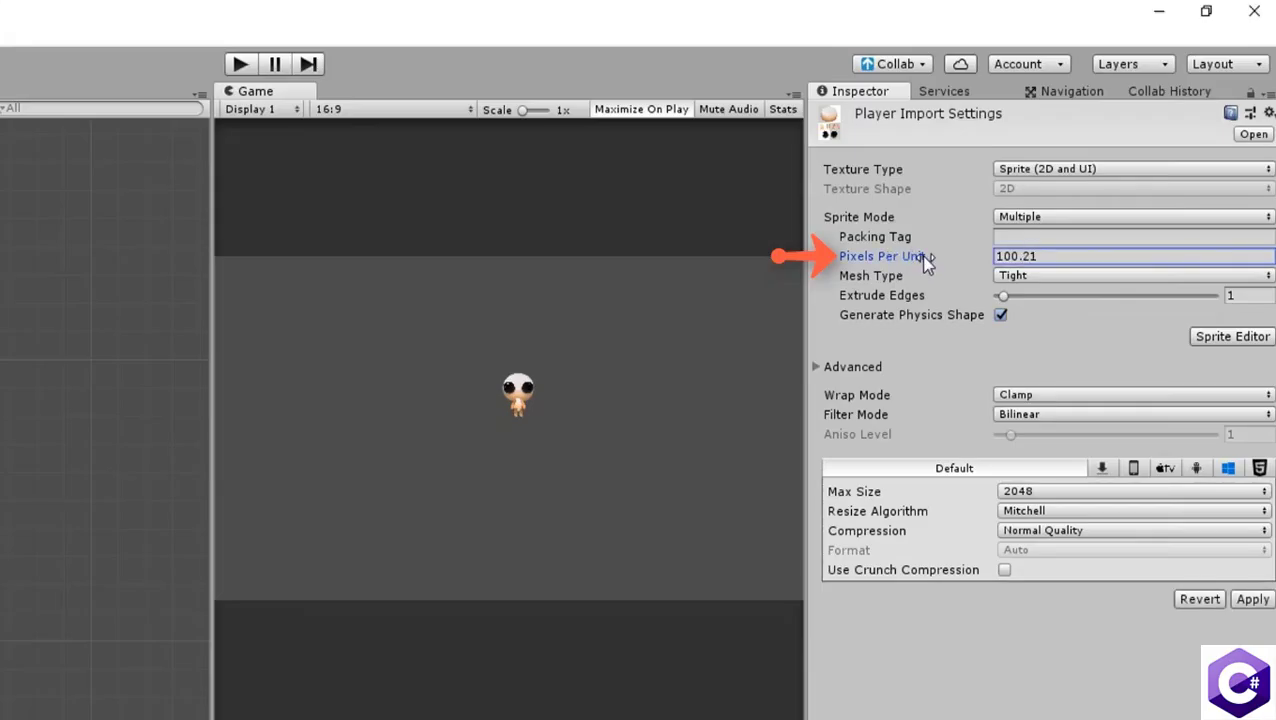
click(1065, 256)
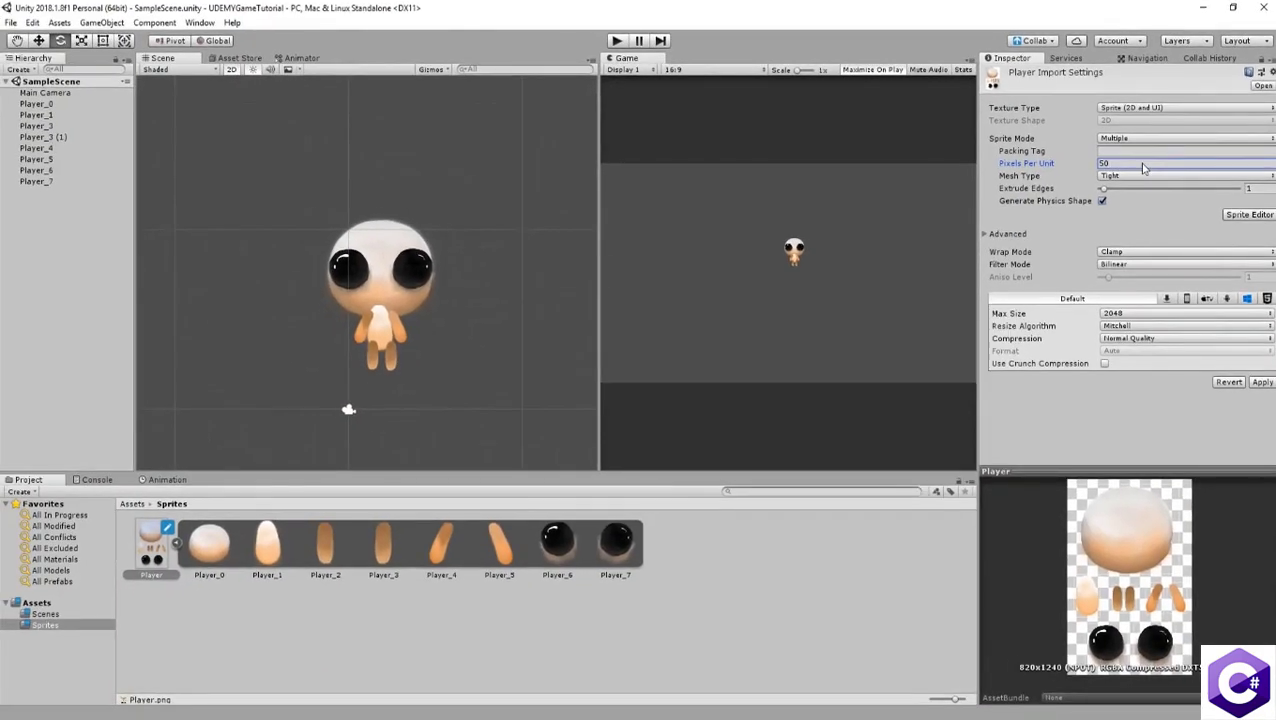
click(1262, 382)
click(1135, 163)
text(200)
click(1262, 382)
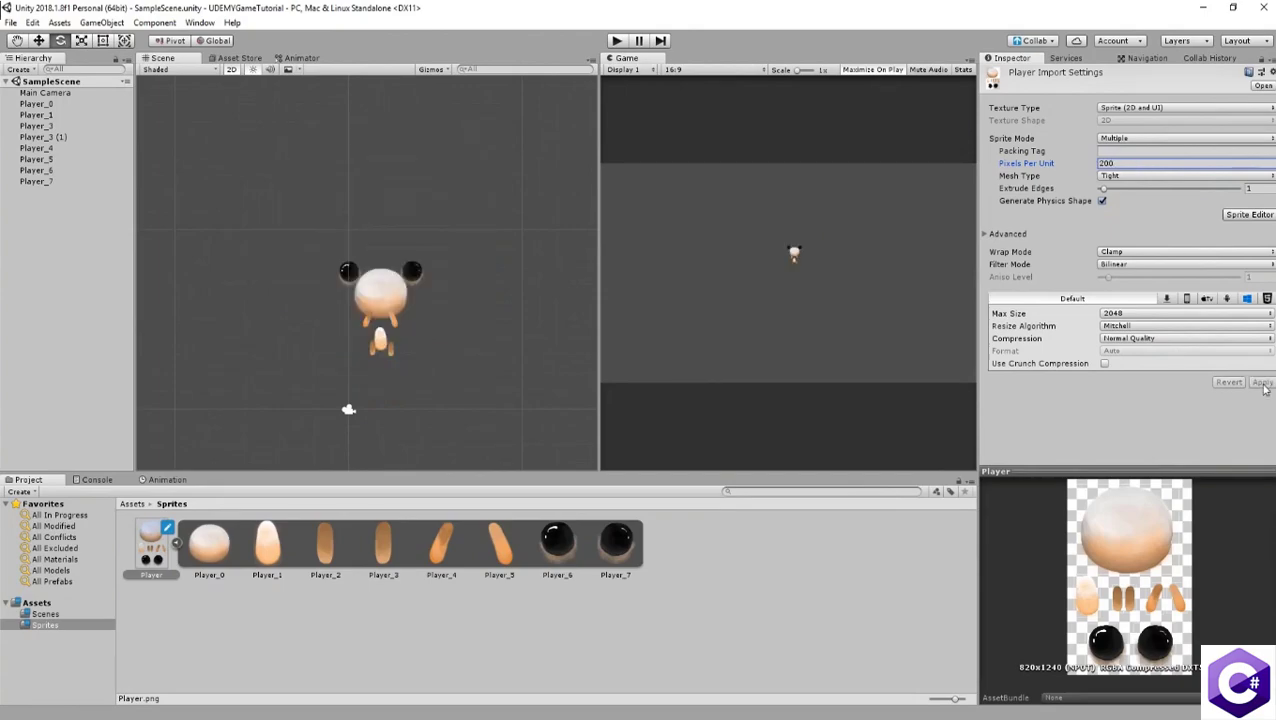
Step: Set the Player texture's Pixels Per Unit to 100 and apply it
double_click(1118, 163)
text(100)
click(1255, 382)
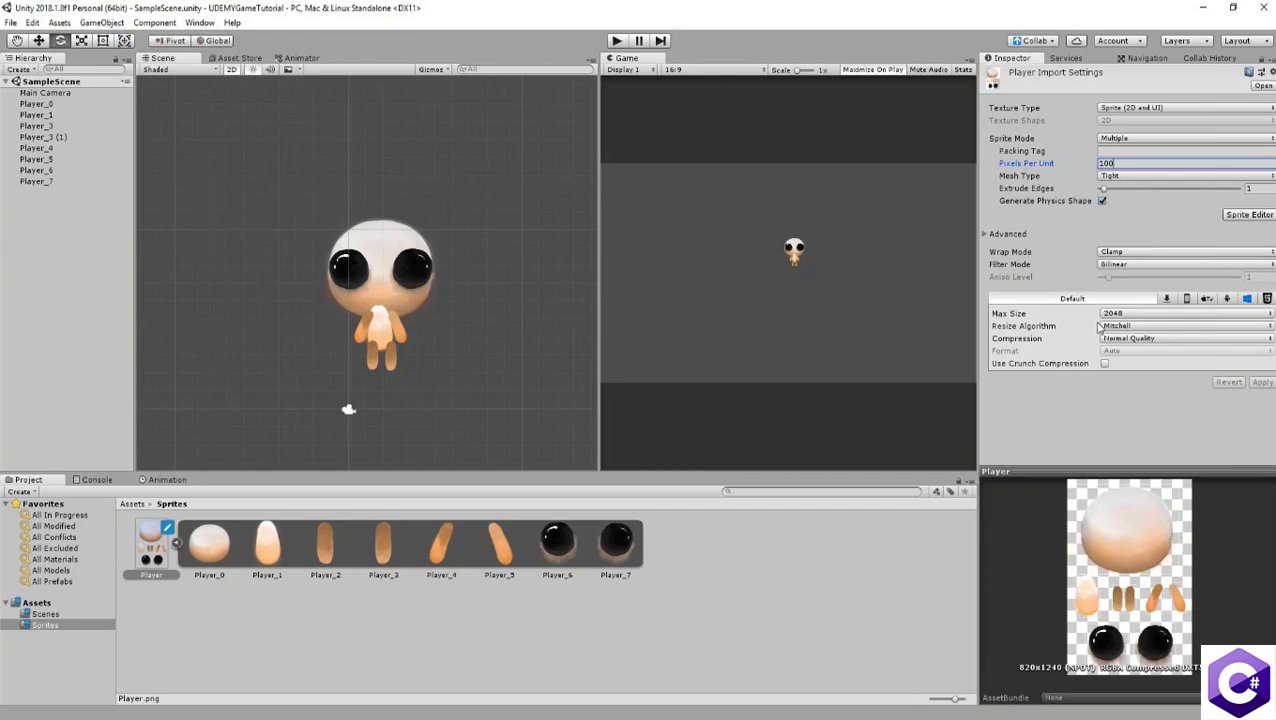
Step: Try Max Size values of 32 and 4096 on the Player texture, applying each
click(1113, 315)
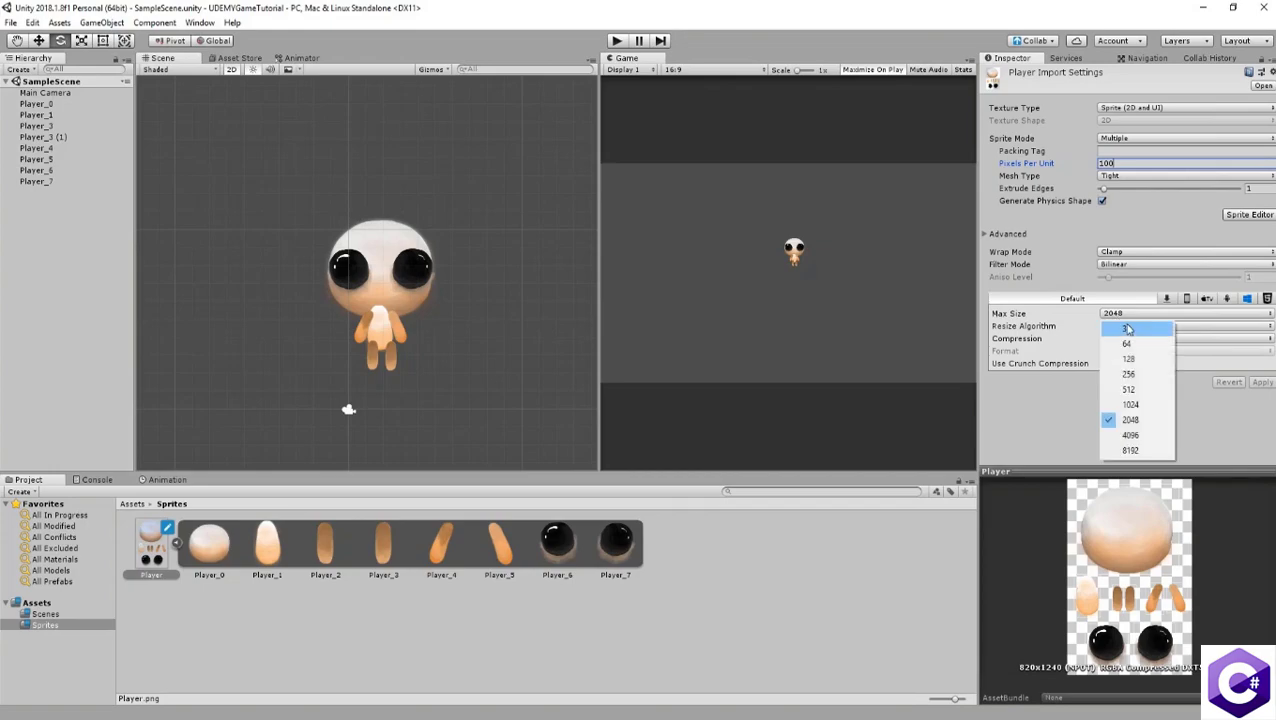
click(1120, 328)
click(1262, 383)
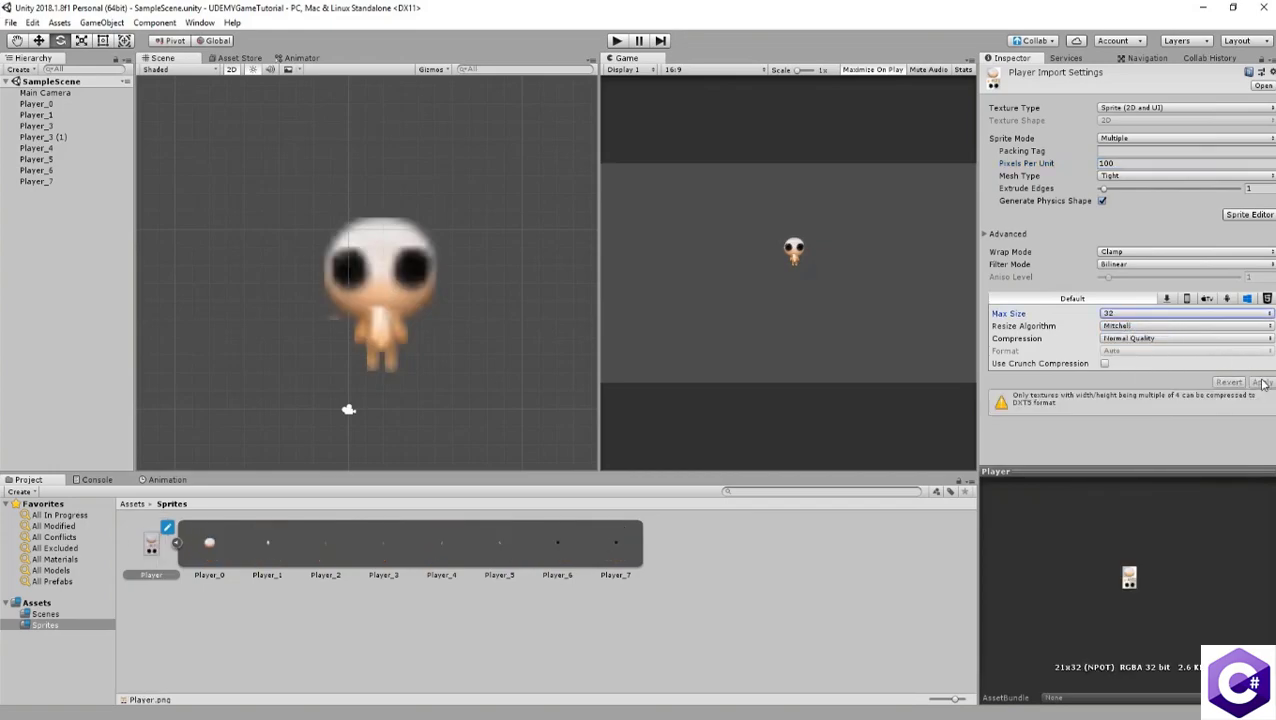
click(1118, 316)
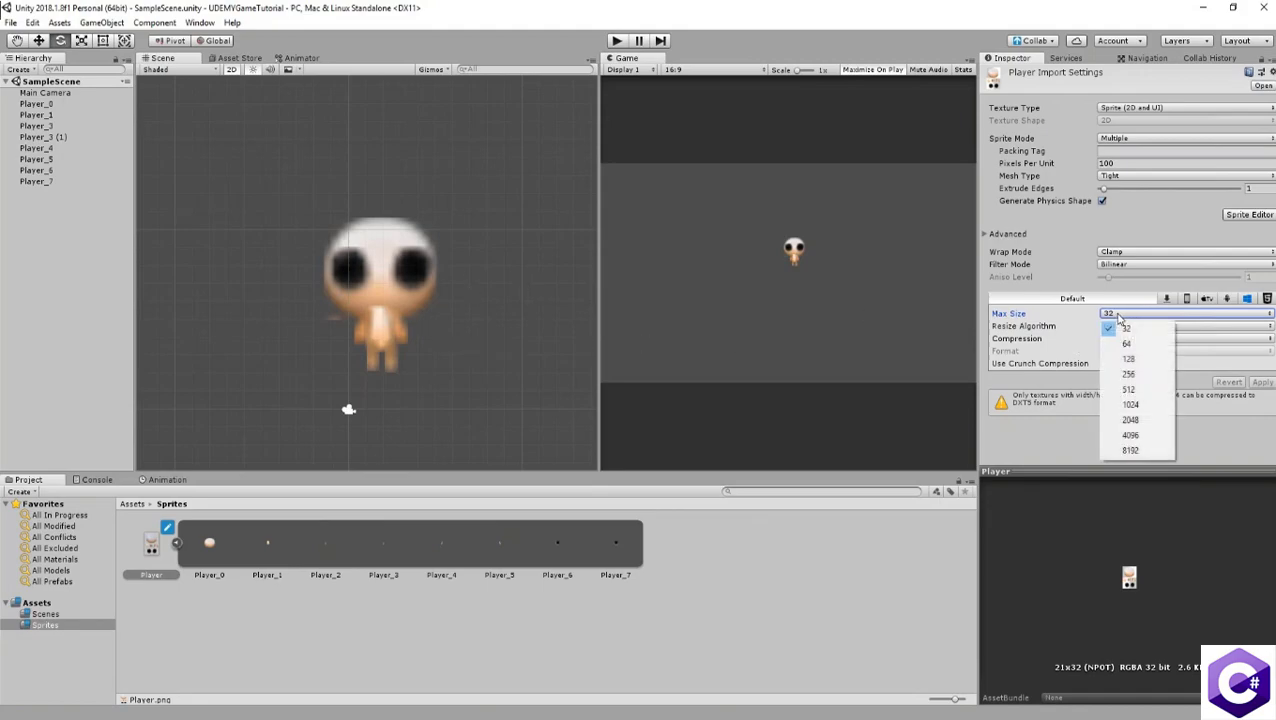
click(1120, 433)
click(1260, 383)
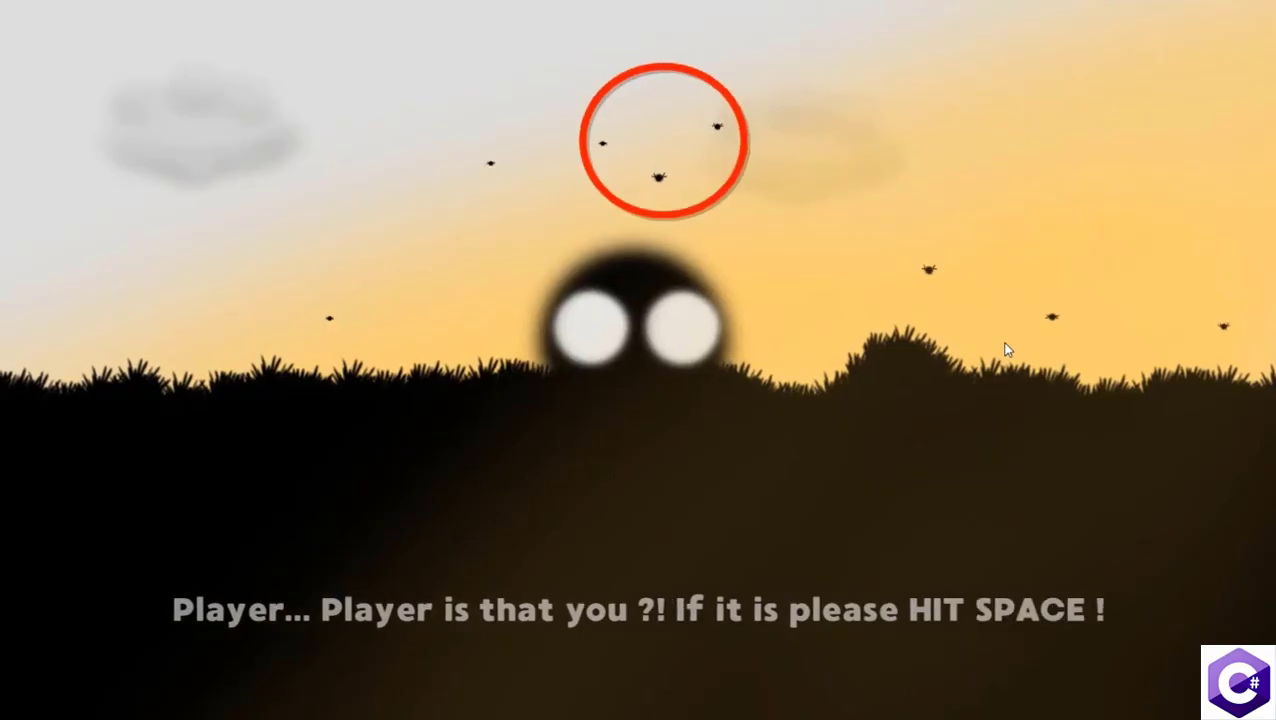
key(space)
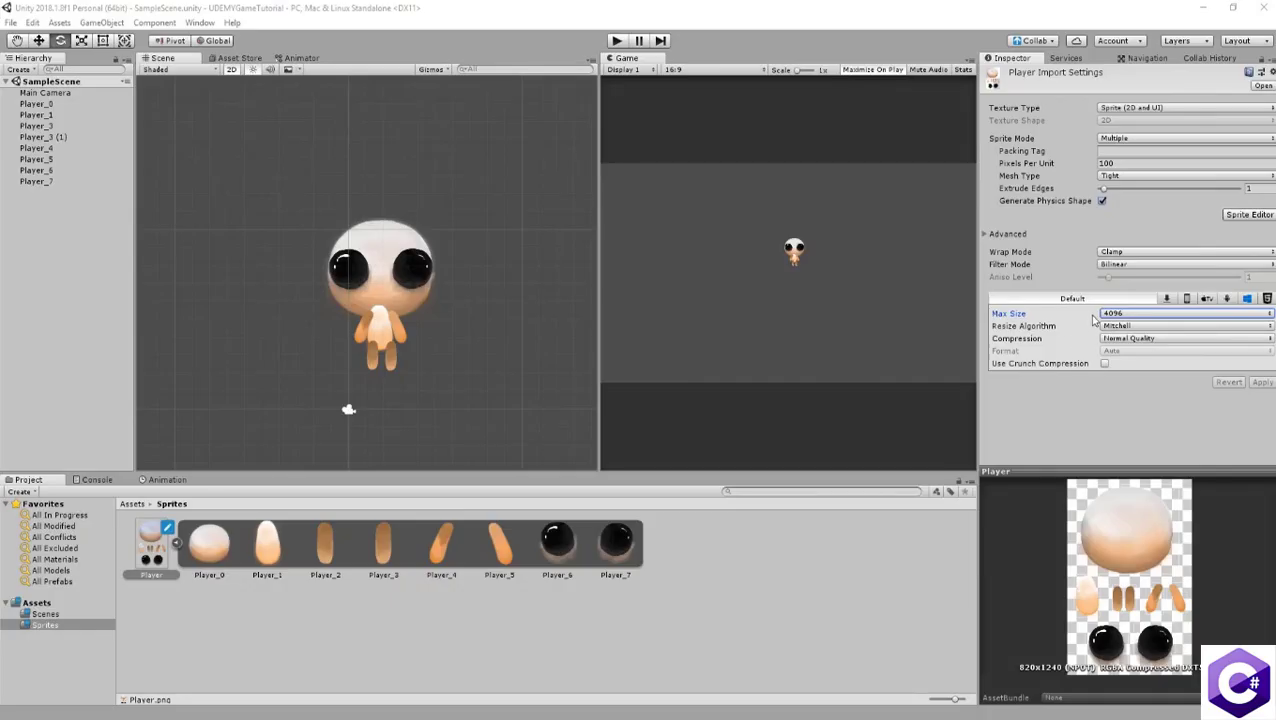
Step: Set the Player texture's Max Size to 2048 and apply it
click(1125, 318)
click(1134, 420)
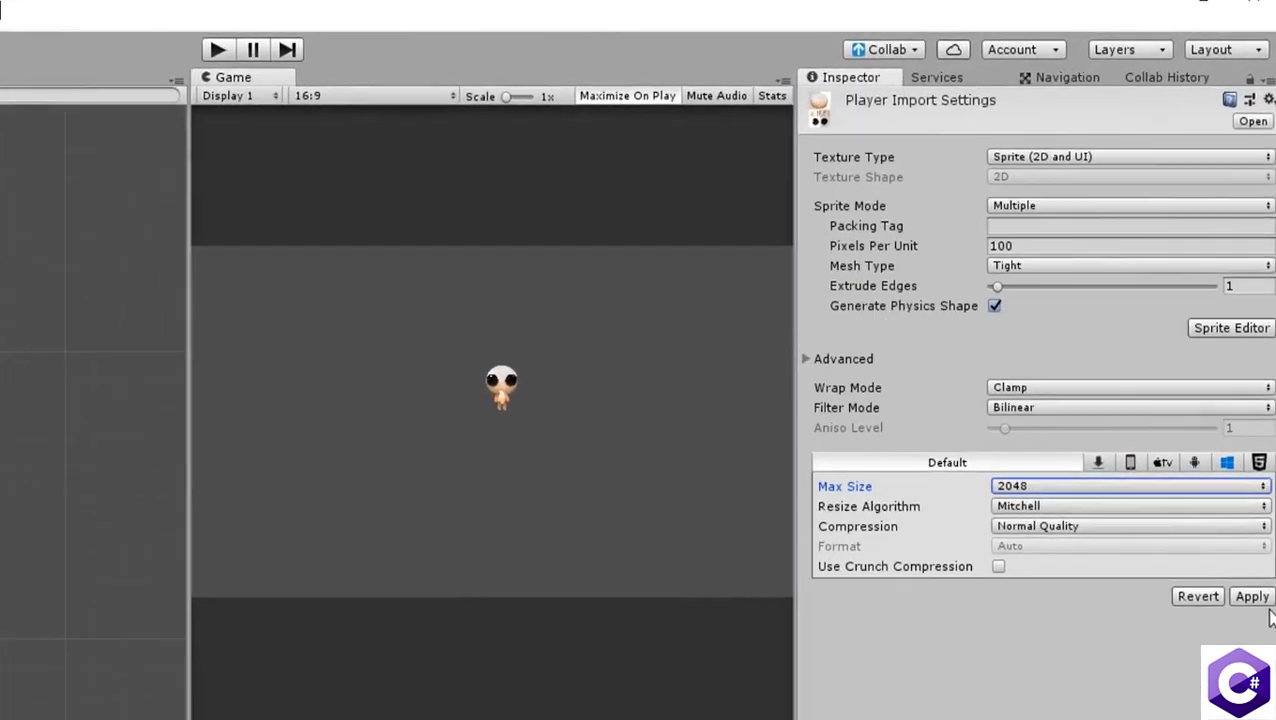
click(1253, 610)
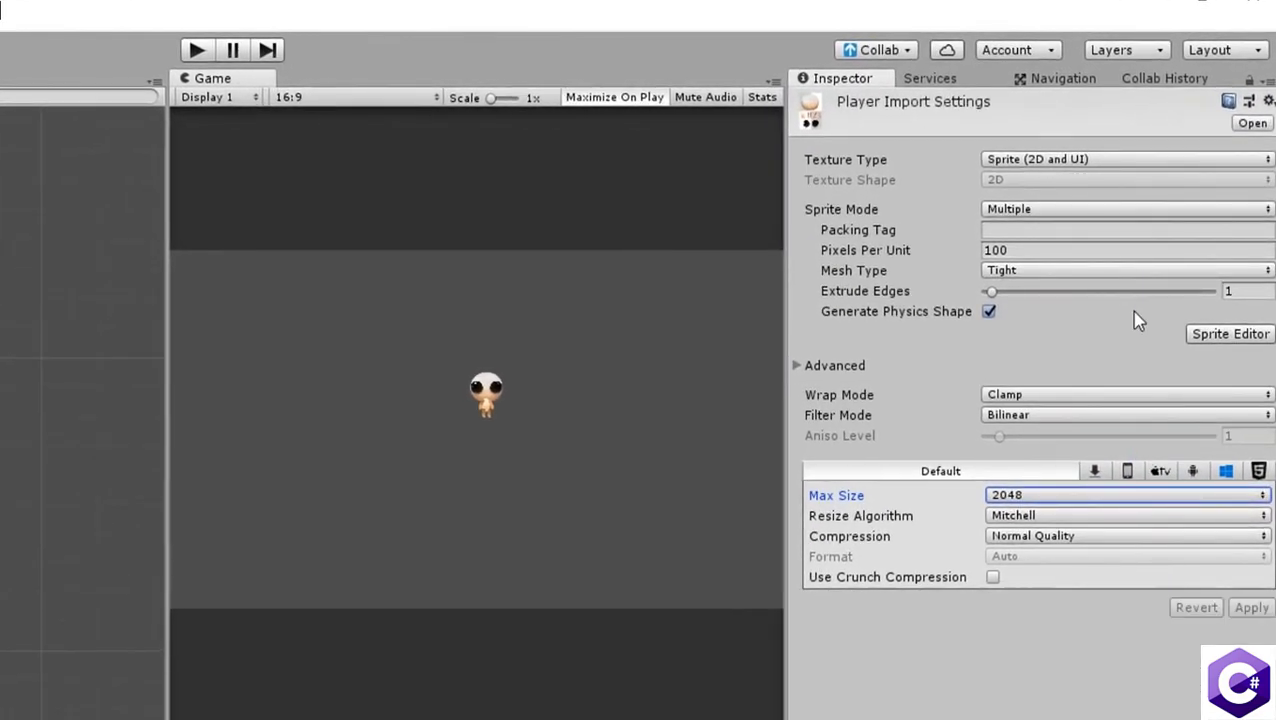
Step: Open the Unity Manual's Textures page from the Player import settings and look through the texture import properties
click(1228, 103)
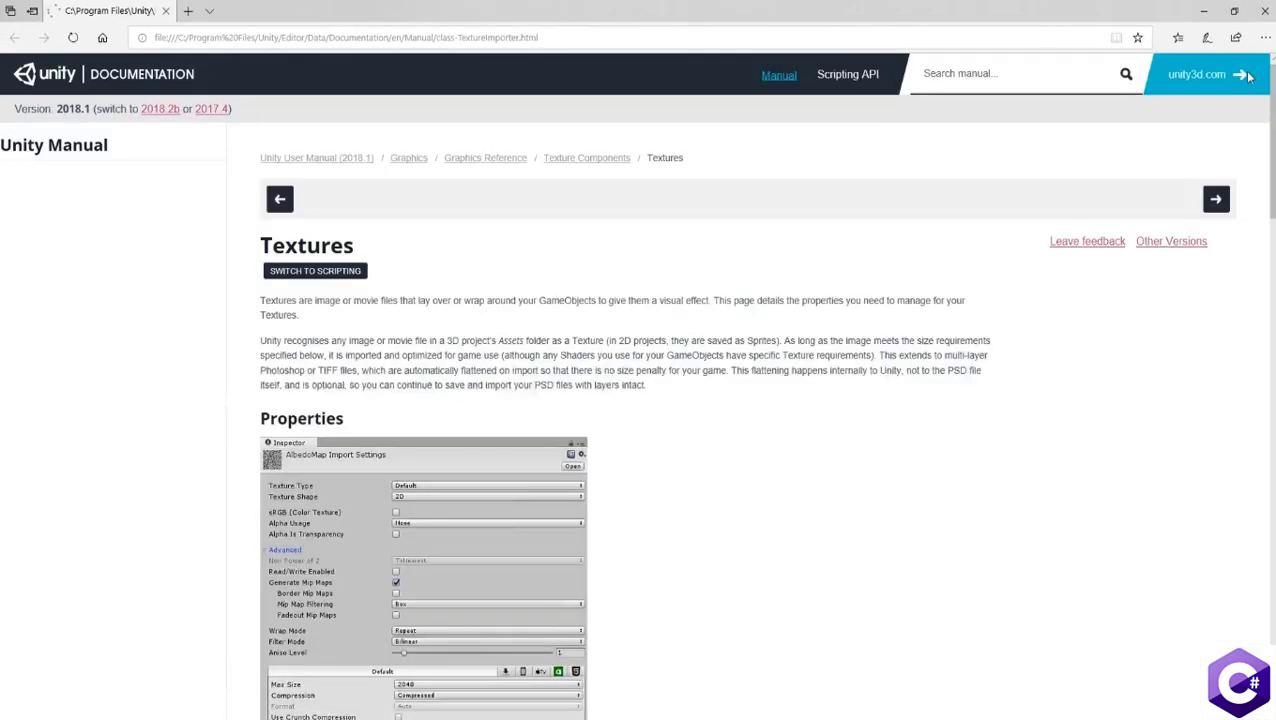
middle_click(1259, 211)
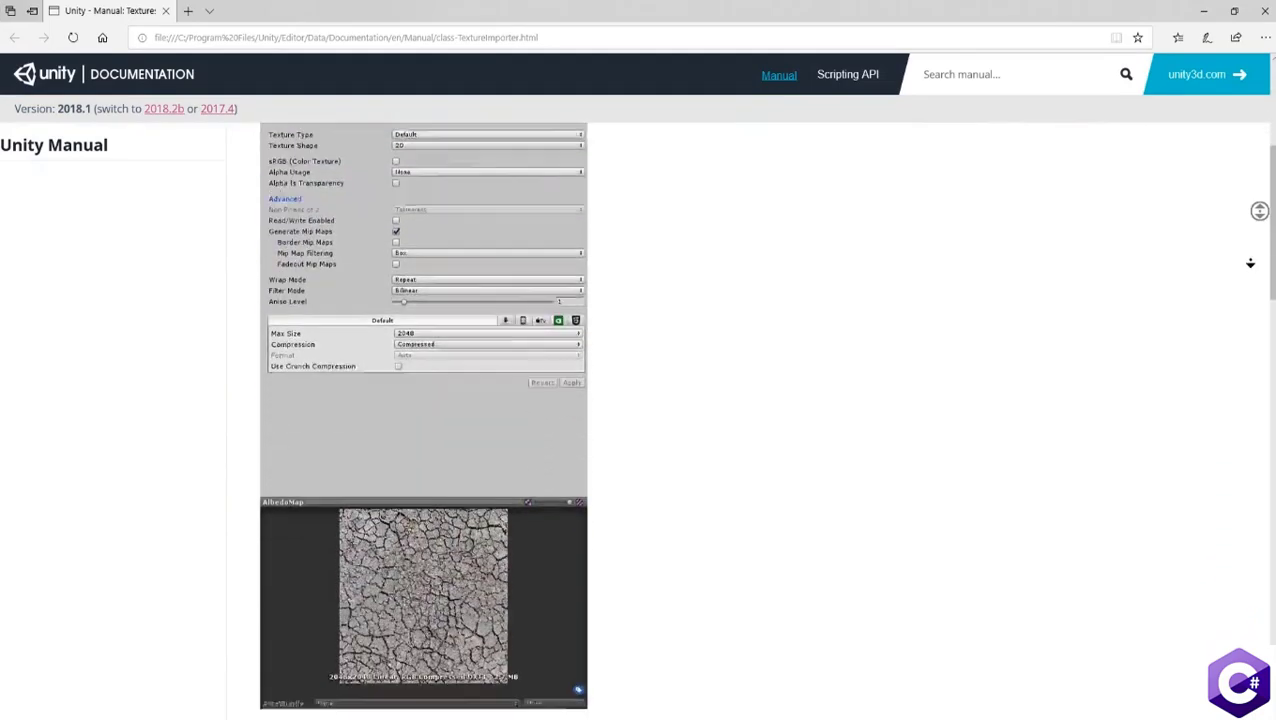